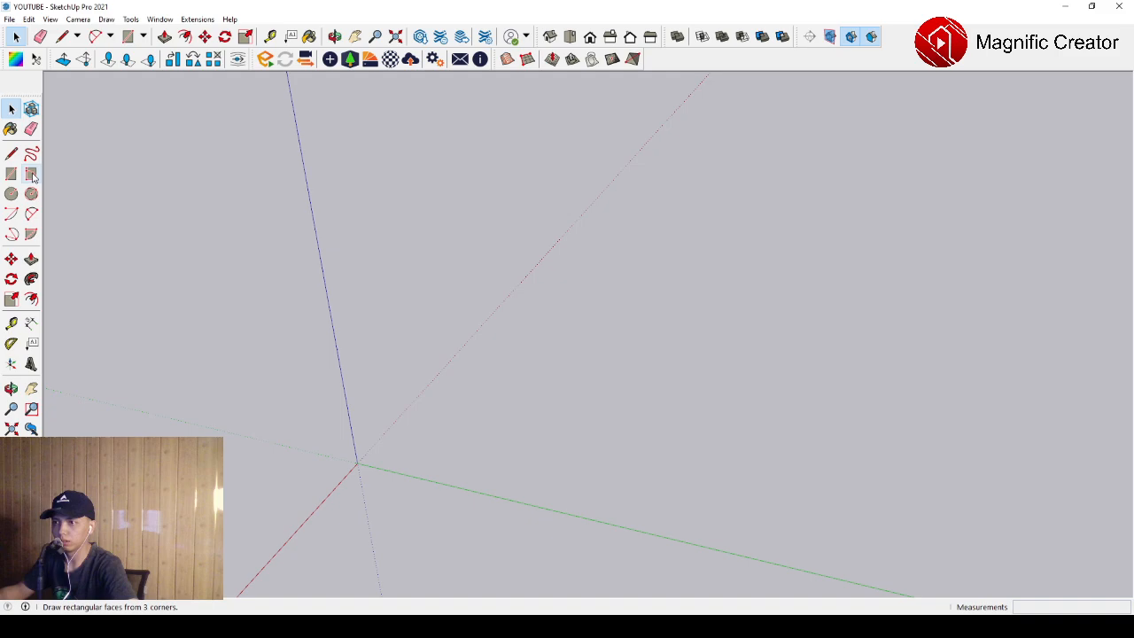
- Draw a rectangle from the origin along the green axis, about 3800 mm long and 150 mm wide
click(31, 175)
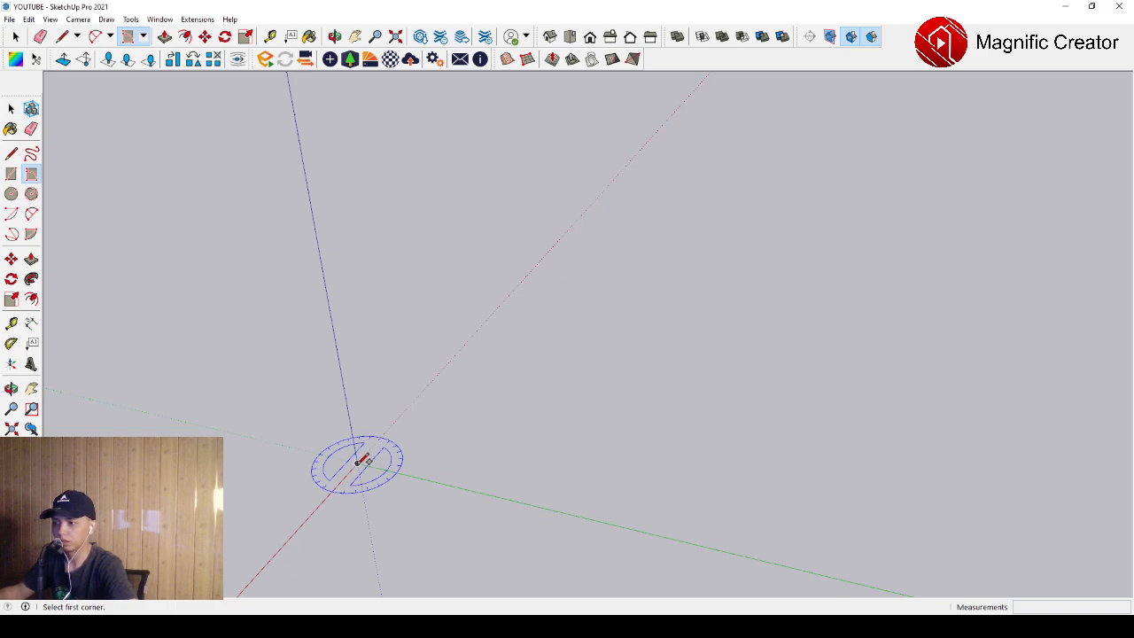
click(358, 462)
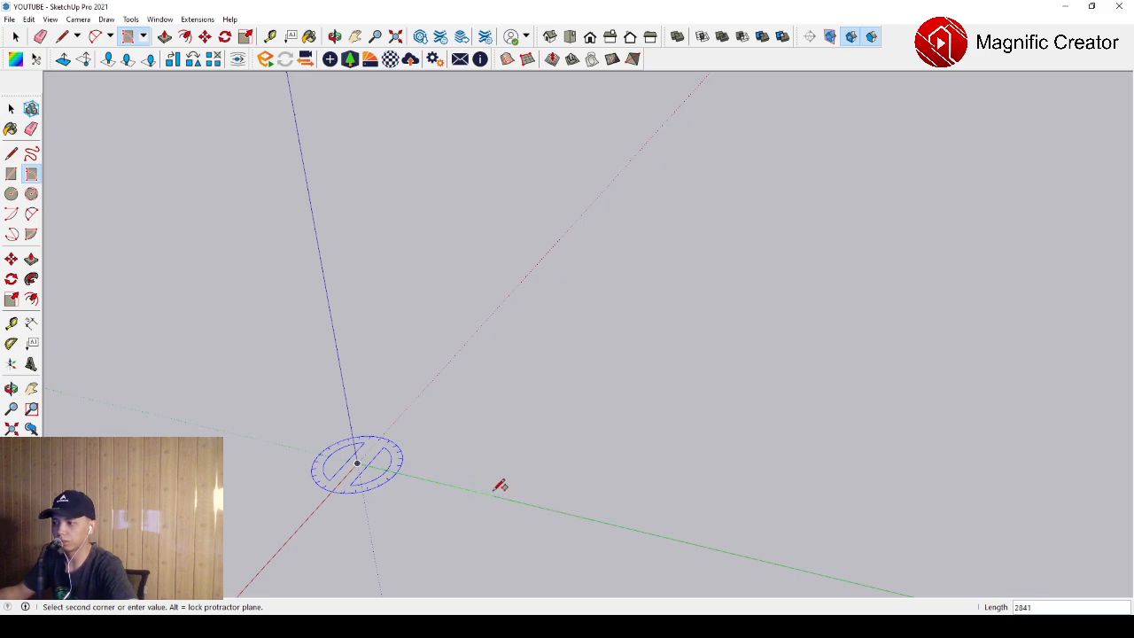
scroll(502, 485, down, 2)
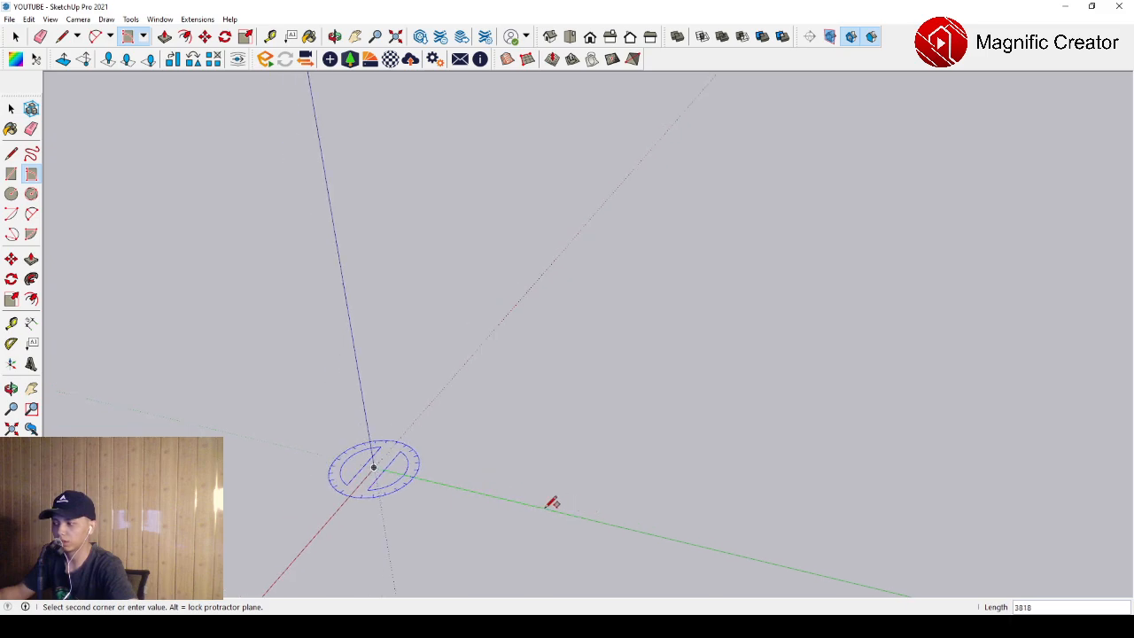
click(558, 502)
scroll(541, 542, up, 1)
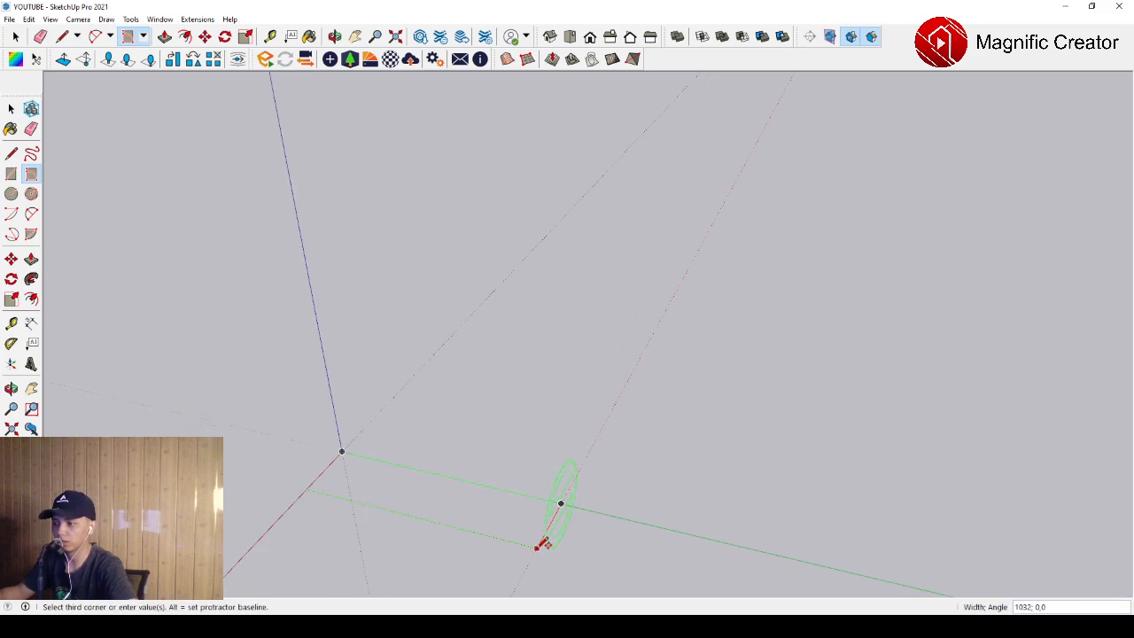
scroll(540, 538, up, 2)
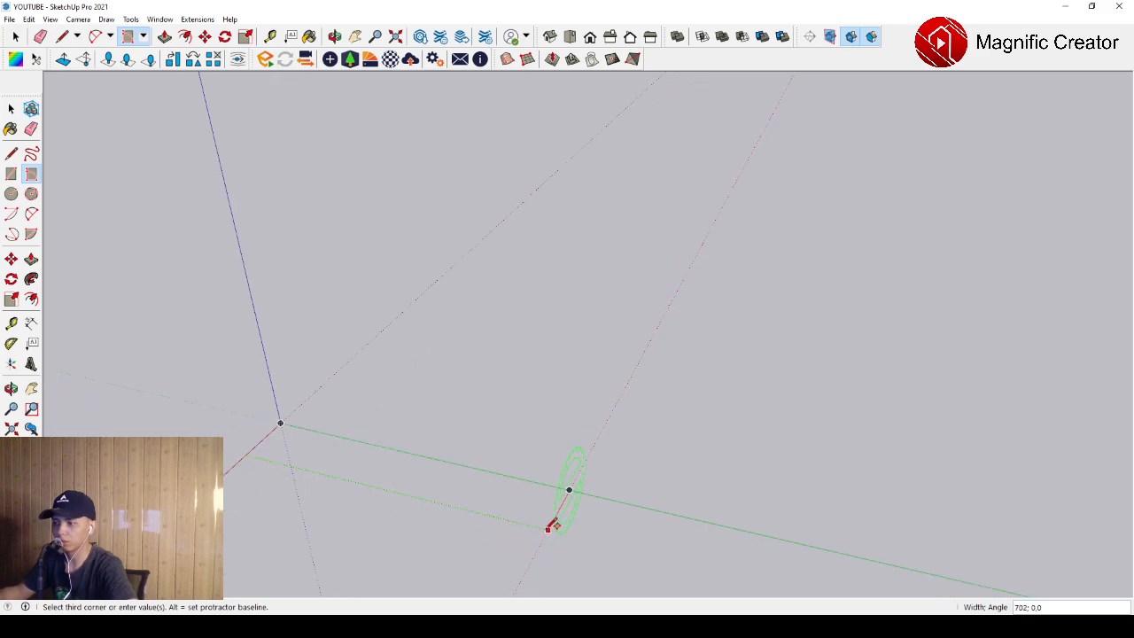
scroll(553, 521, up, 1)
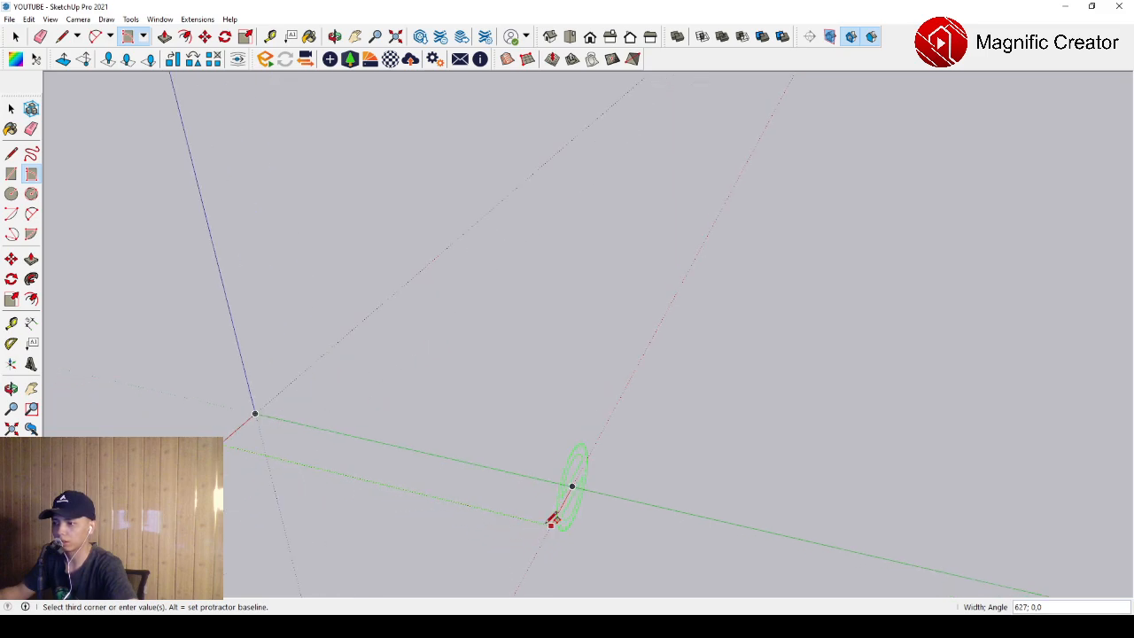
text(150)
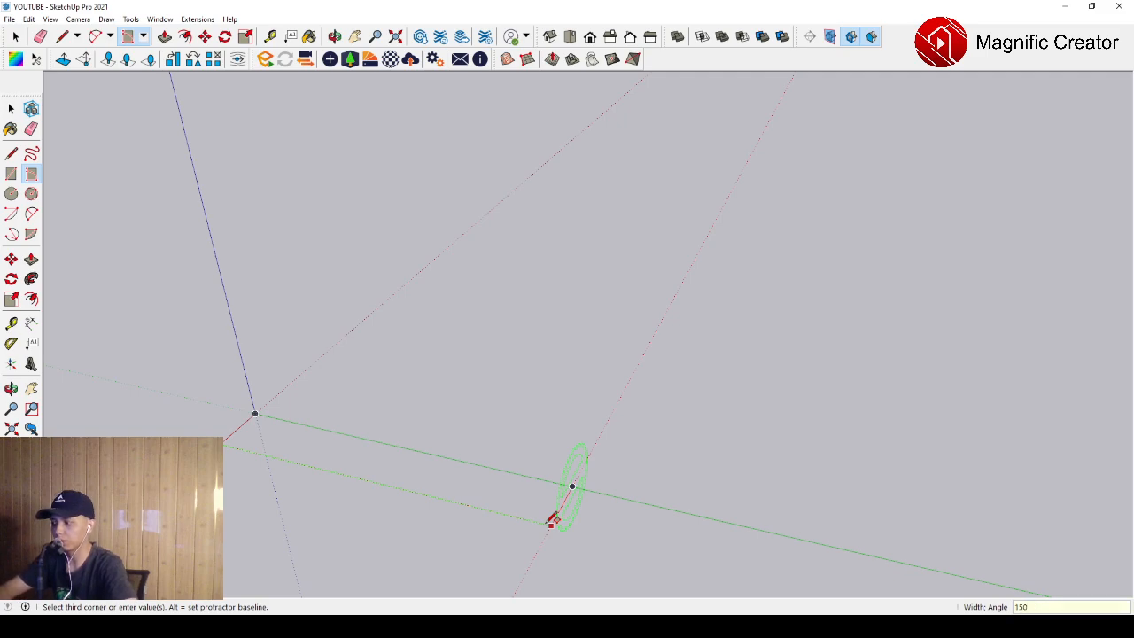
key(Return)
- Extrude the long rectangle upward 3000 mm with Push/Pull to form a wall
key(space)
scroll(528, 483, up, 3)
click(529, 481)
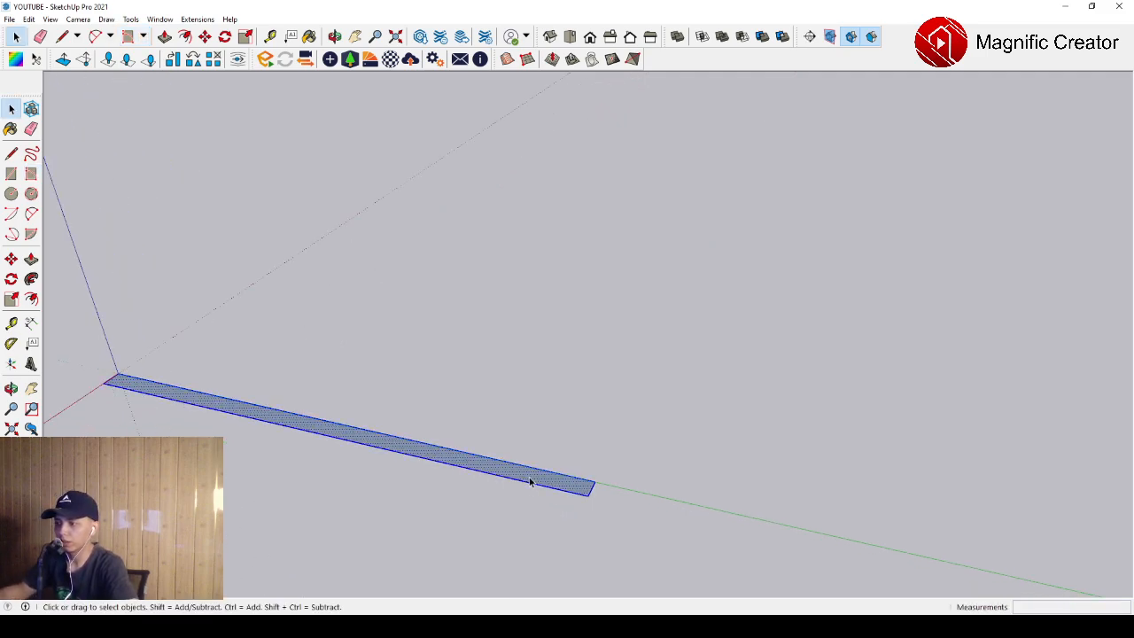
click(31, 259)
click(322, 422)
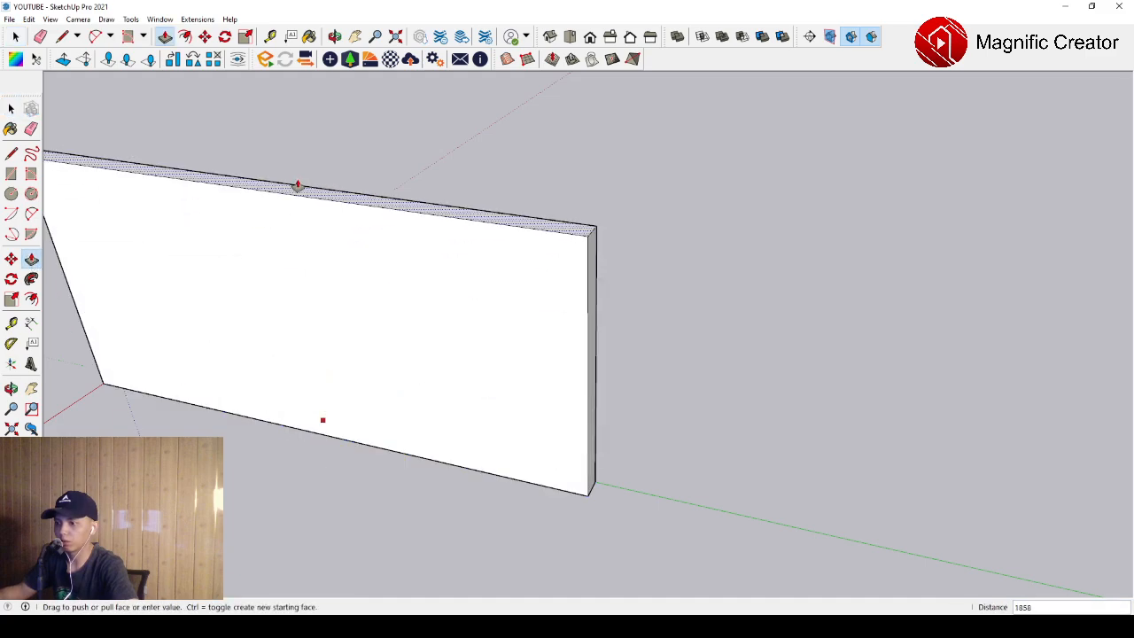
text(3000)
key(Return)
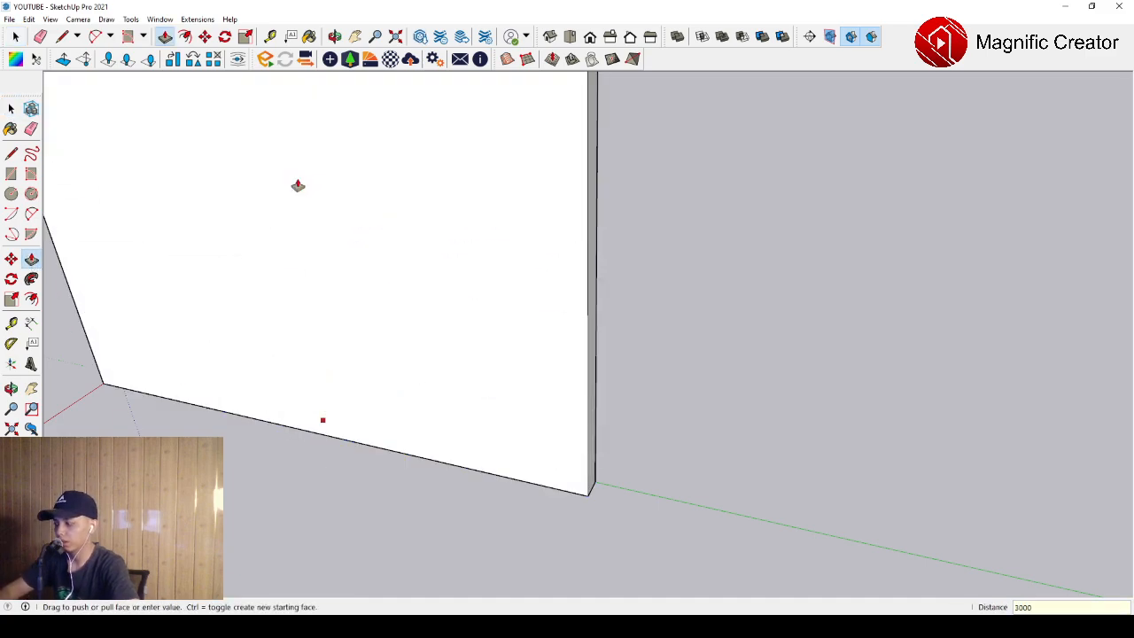
- Select all of the wall's geometry and make it a group
key(space)
scroll(392, 271, down, 5)
triple_click(375, 263)
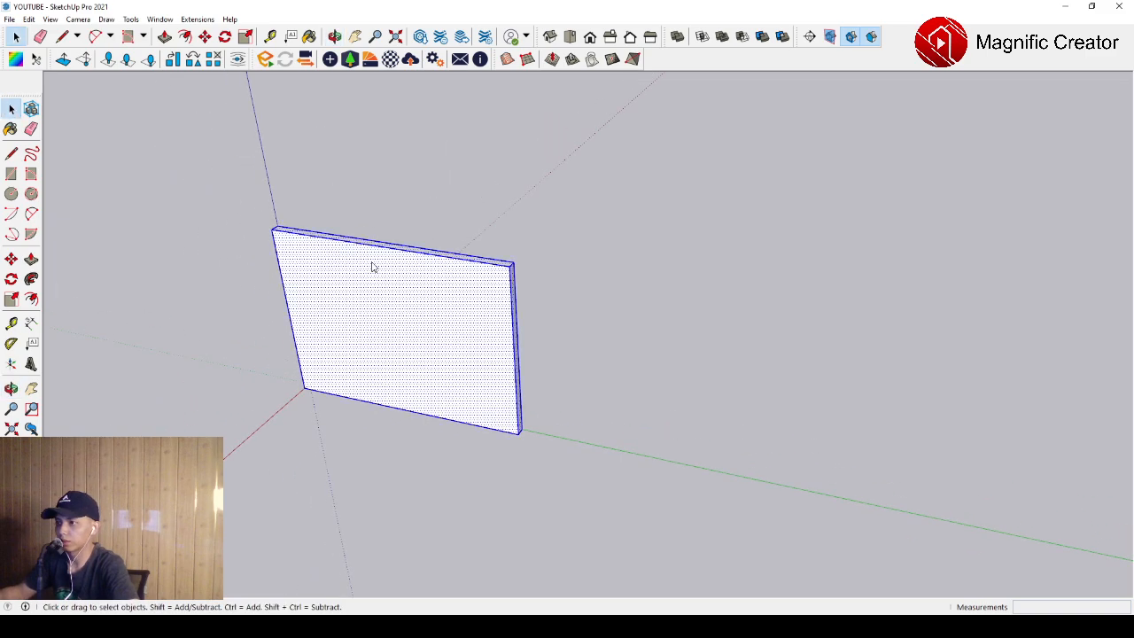
click(410, 358)
- Draw a horizontal rectangle about 517 mm long and 150 mm high on the middle of the wall's large face
scroll(352, 281, up, 4)
middle_drag(352, 280, 567, 267)
middle_drag(403, 338, 428, 283)
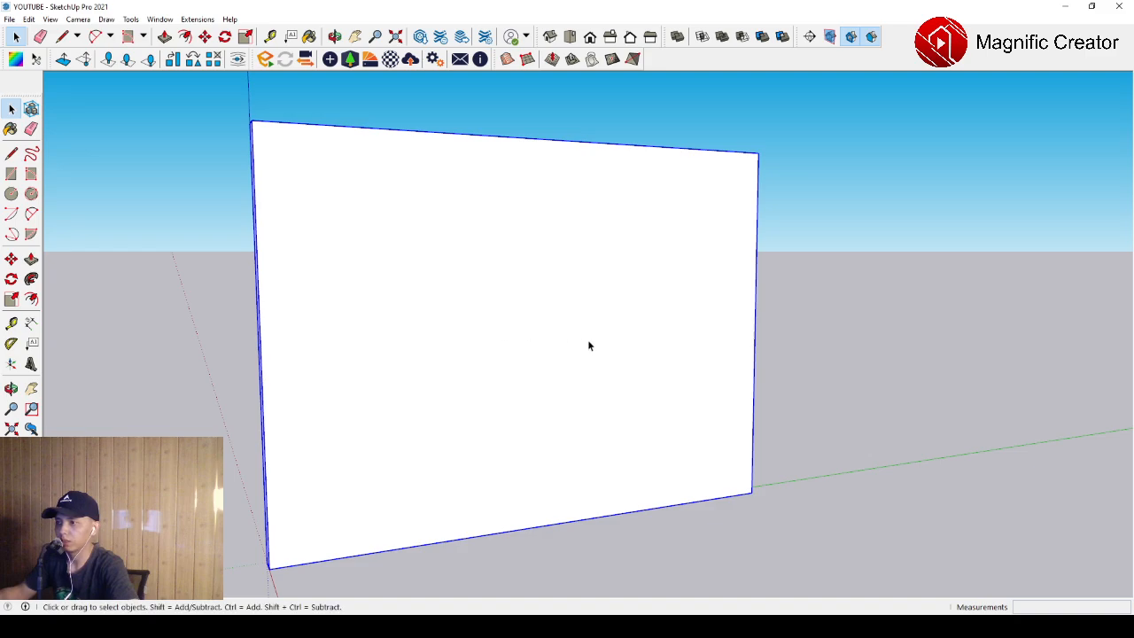
middle_drag(643, 348, 453, 337)
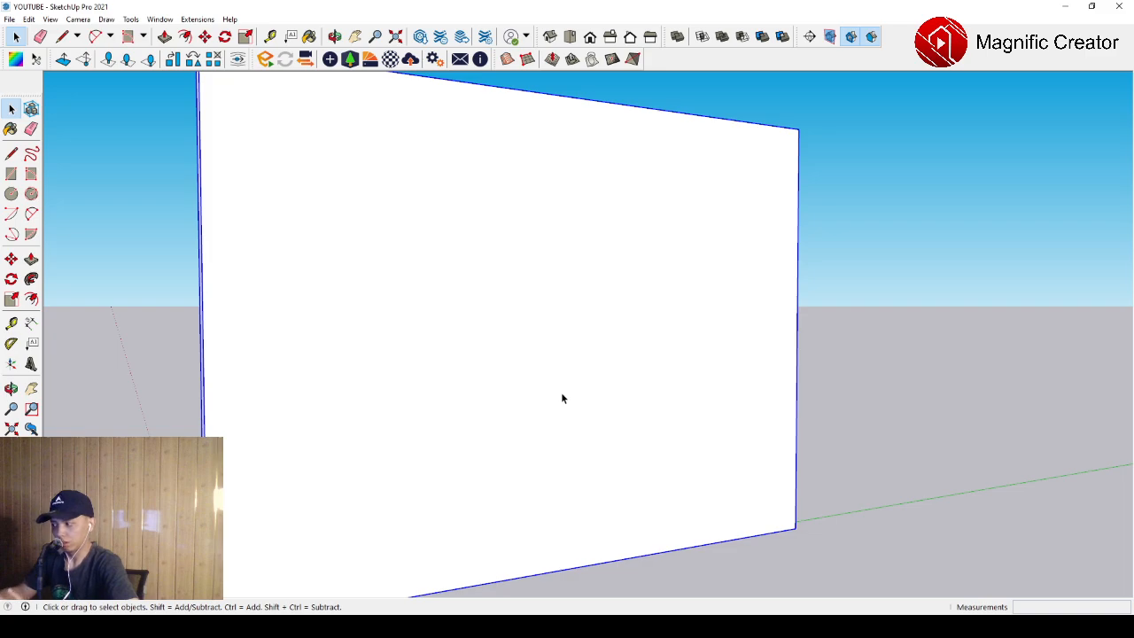
click(31, 175)
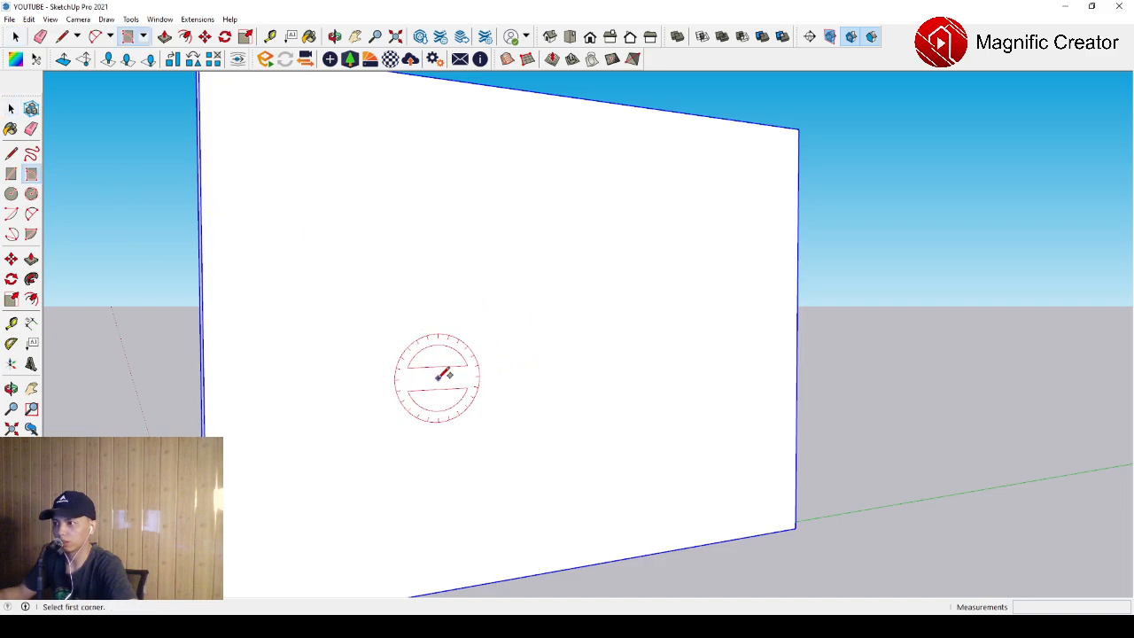
click(421, 384)
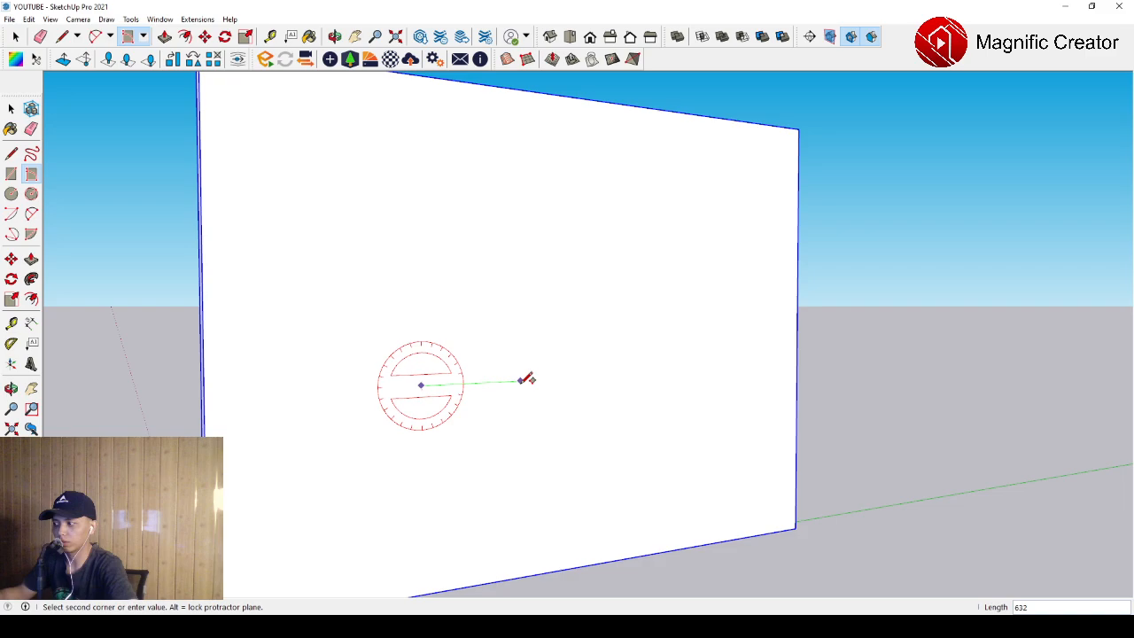
scroll(527, 379, up, 3)
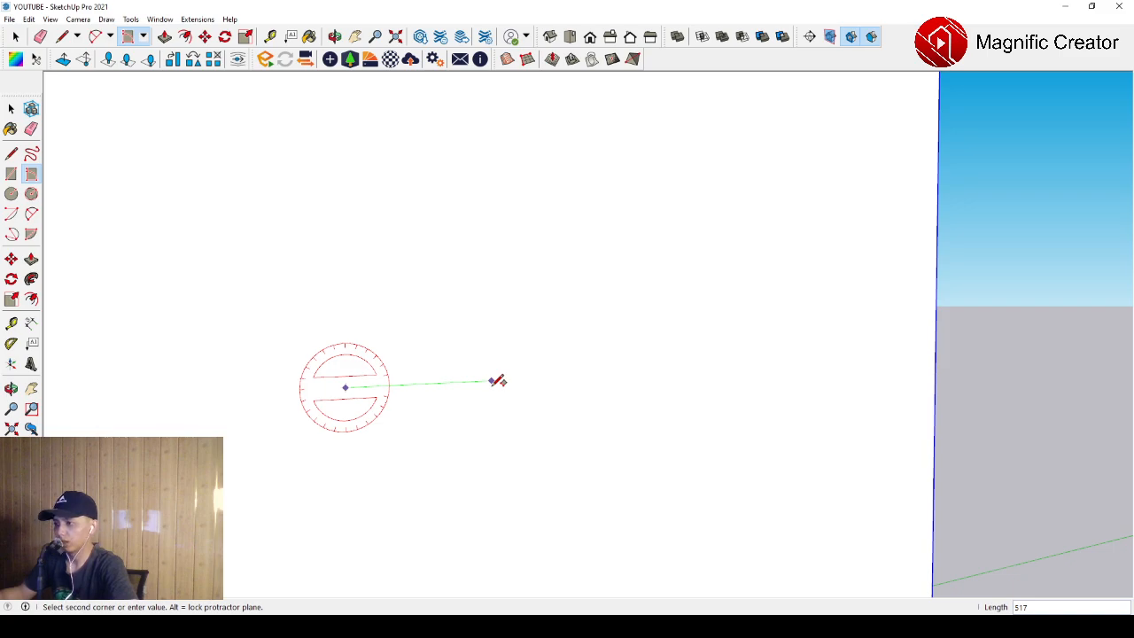
click(498, 381)
scroll(498, 420, up, 1)
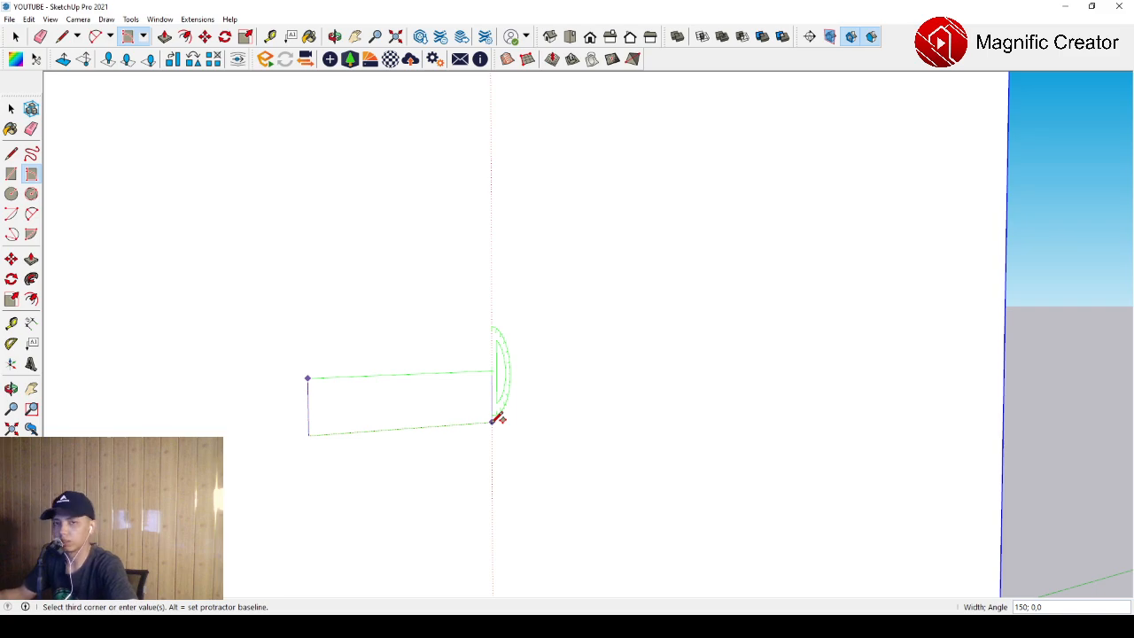
click(498, 418)
key(space)
- Dimension the length and height of the rectangle on the wall
middle_drag(362, 410, 445, 380)
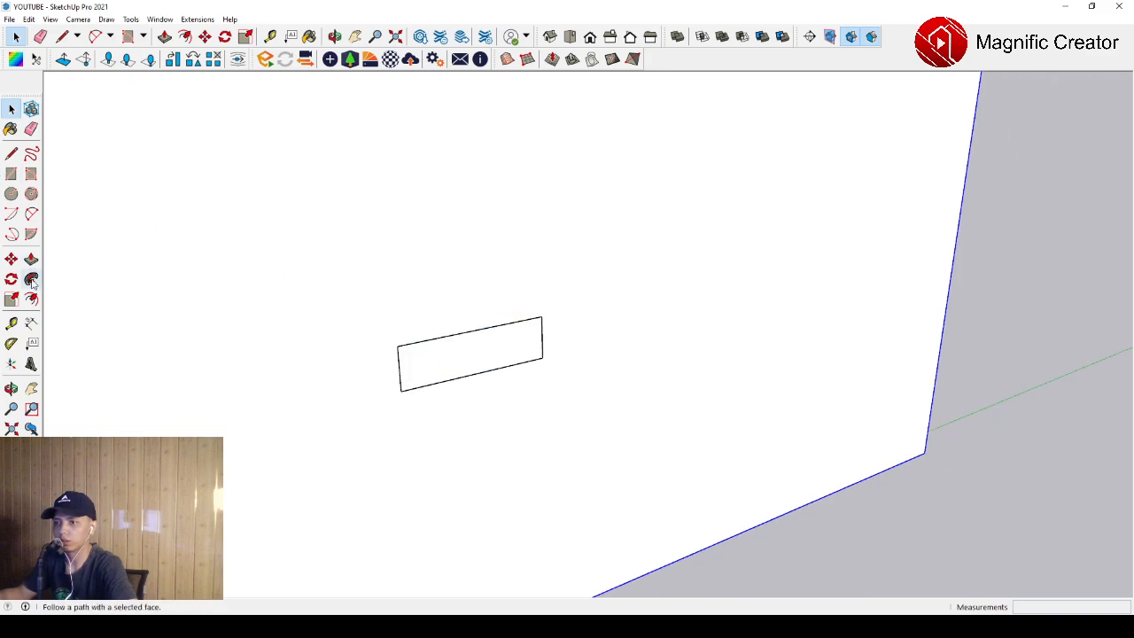
click(31, 323)
scroll(370, 353, up, 1)
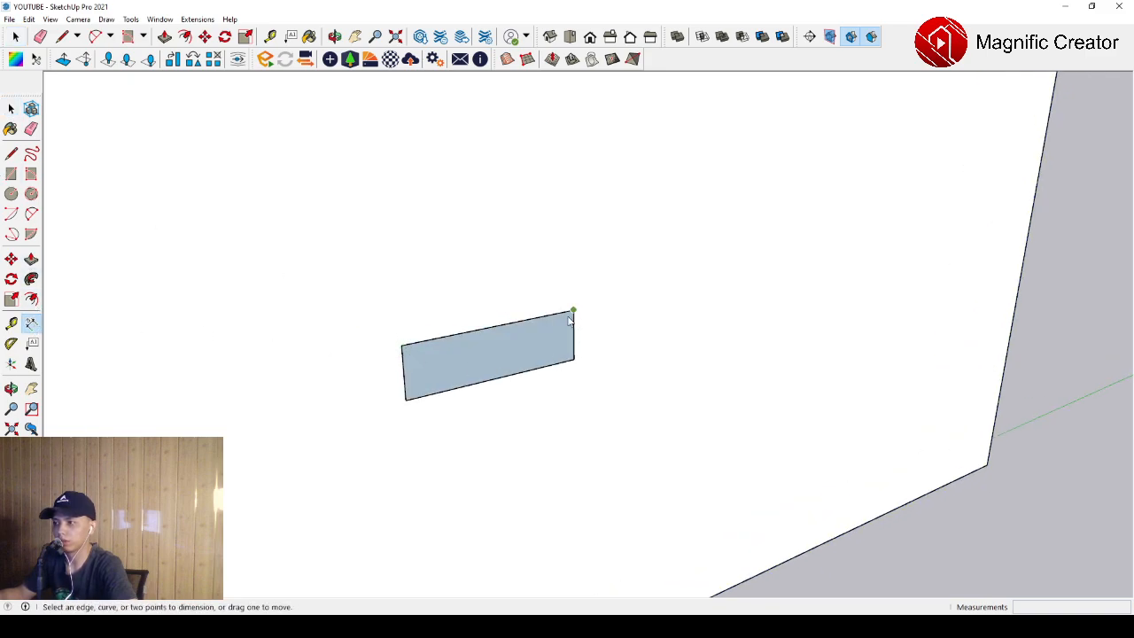
click(573, 312)
click(402, 345)
click(420, 295)
click(572, 361)
click(573, 311)
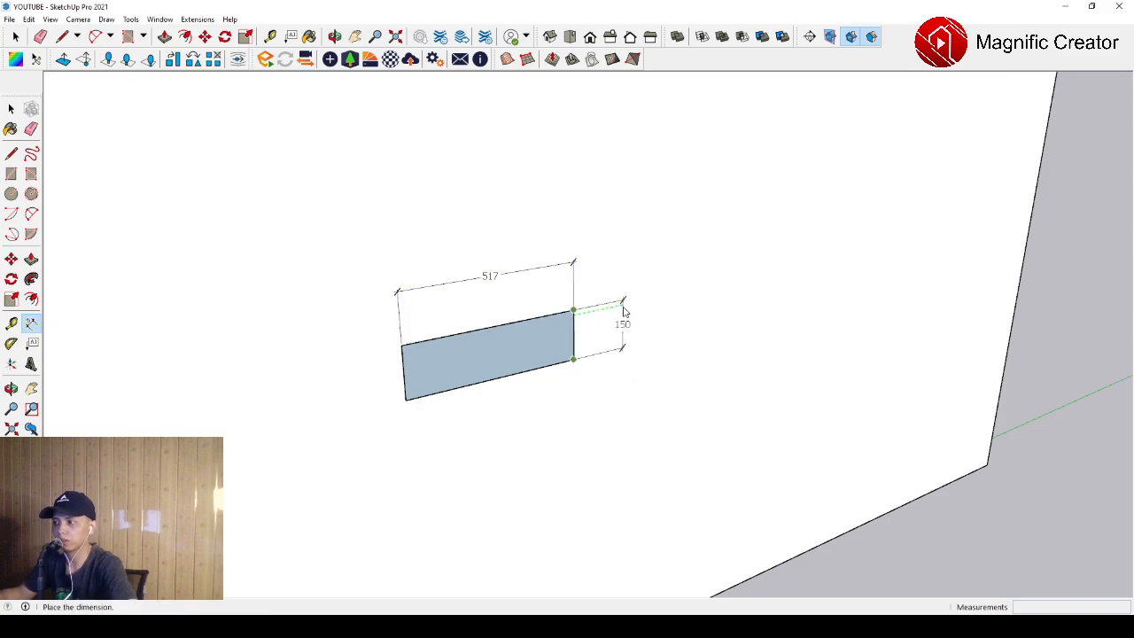
click(625, 328)
key(space)
- Extrude the rectangle 400 mm out from the wall with Push/Pull to form a box
scroll(488, 328, up, 1)
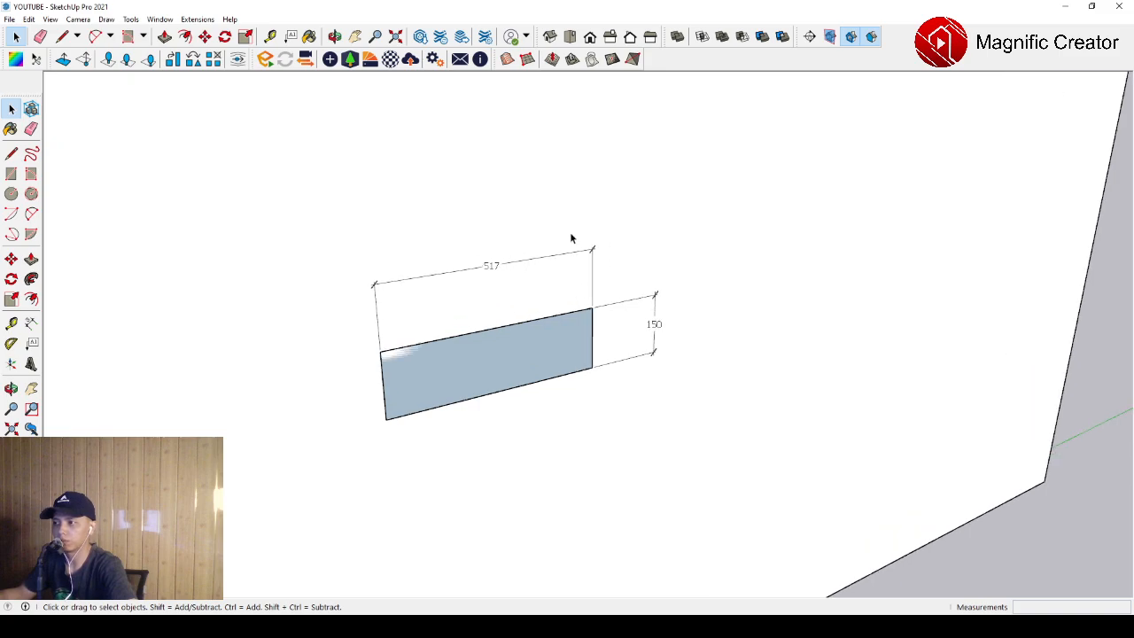
scroll(510, 374, up, 2)
scroll(484, 231, up, 1)
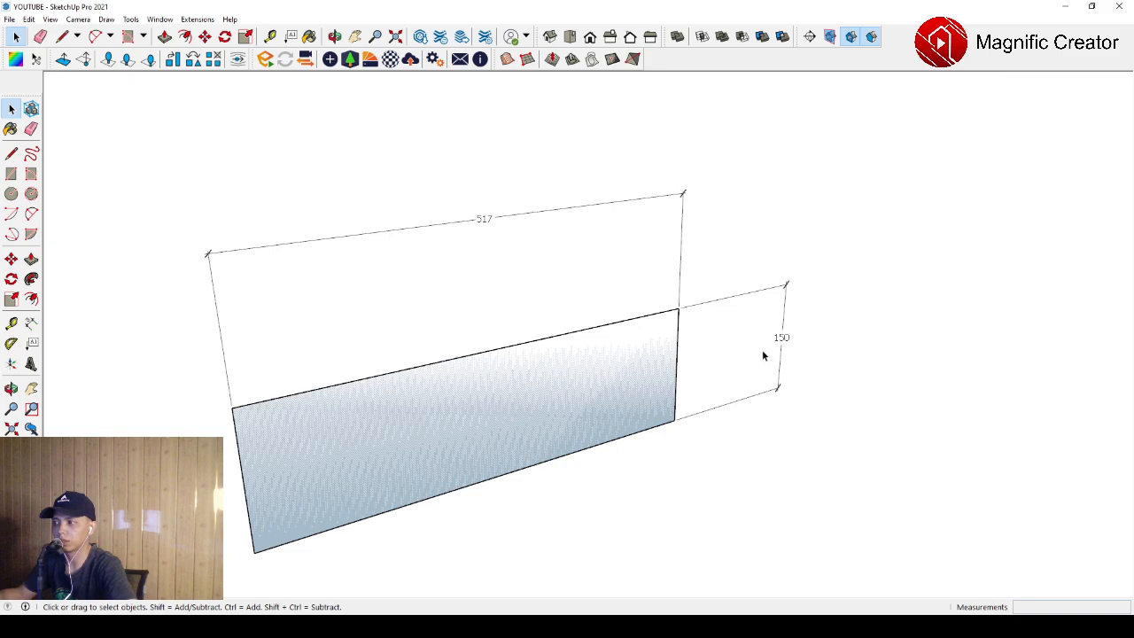
scroll(511, 310, down, 3)
middle_drag(511, 310, 552, 351)
double_click(524, 347)
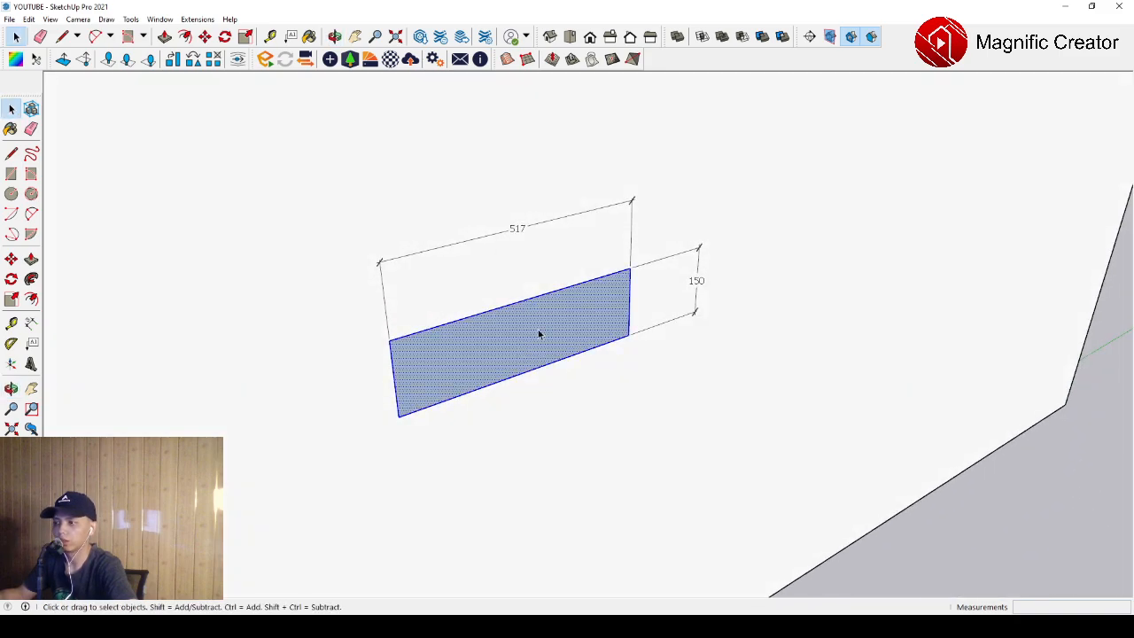
key(p)
click(411, 344)
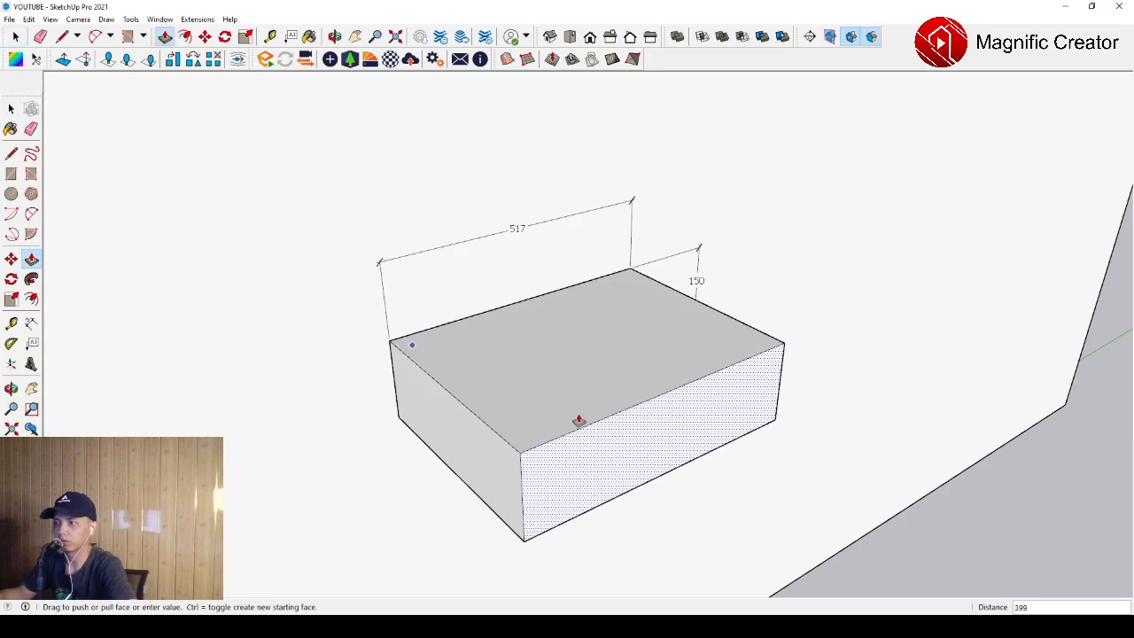
text(4)
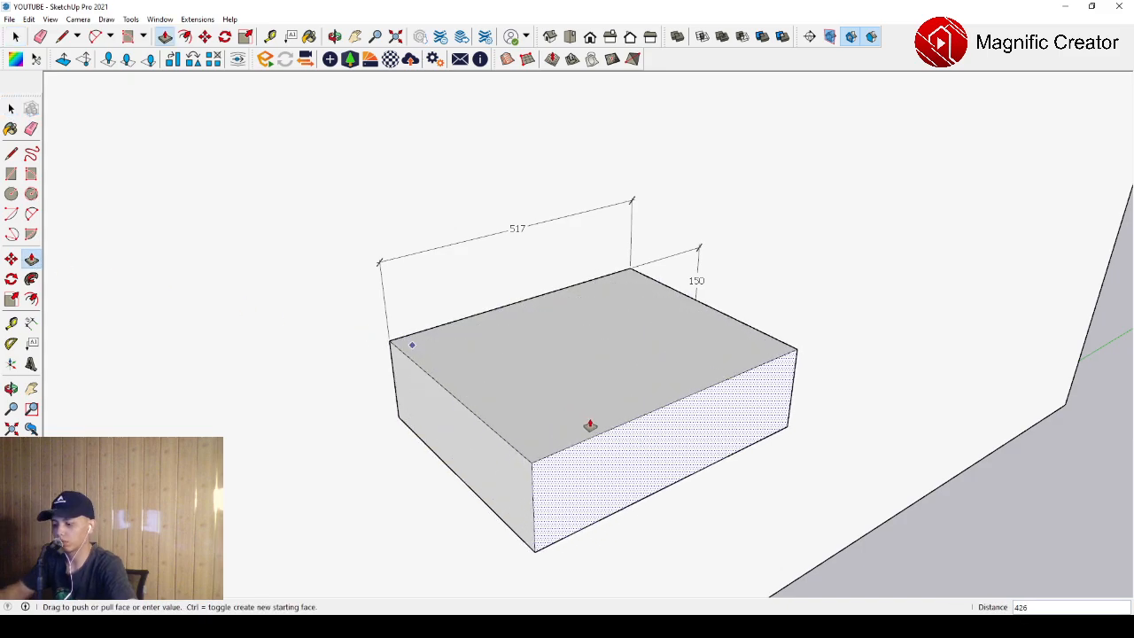
text(00)
key(Return)
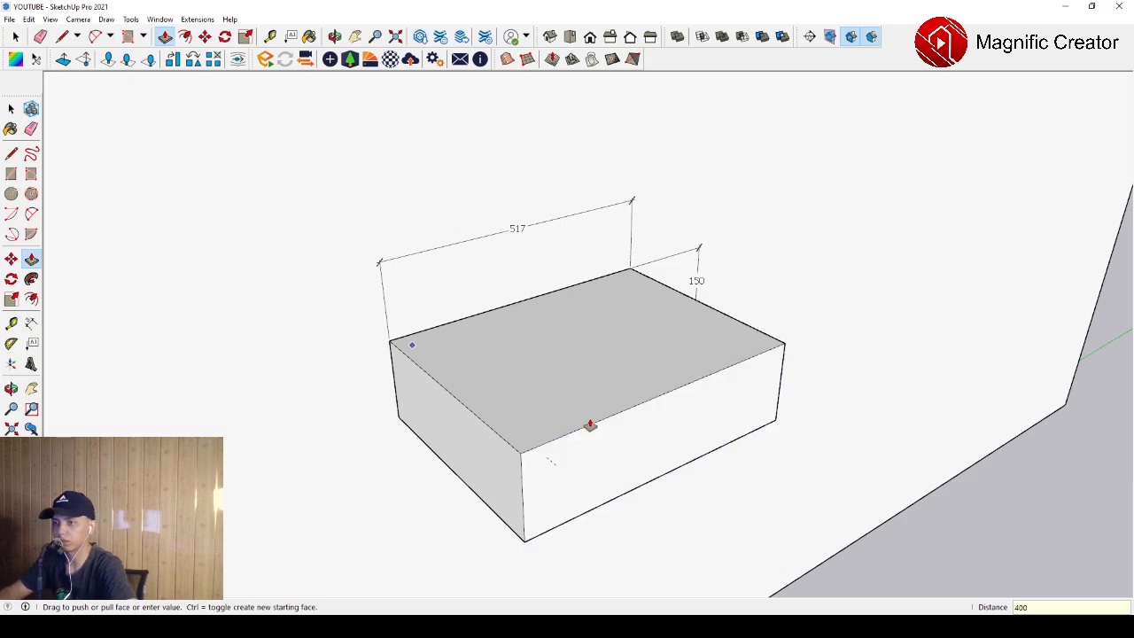
- Dimension the box's depth along its lower side edge
key(space)
middle_drag(593, 406, 526, 356)
click(31, 322)
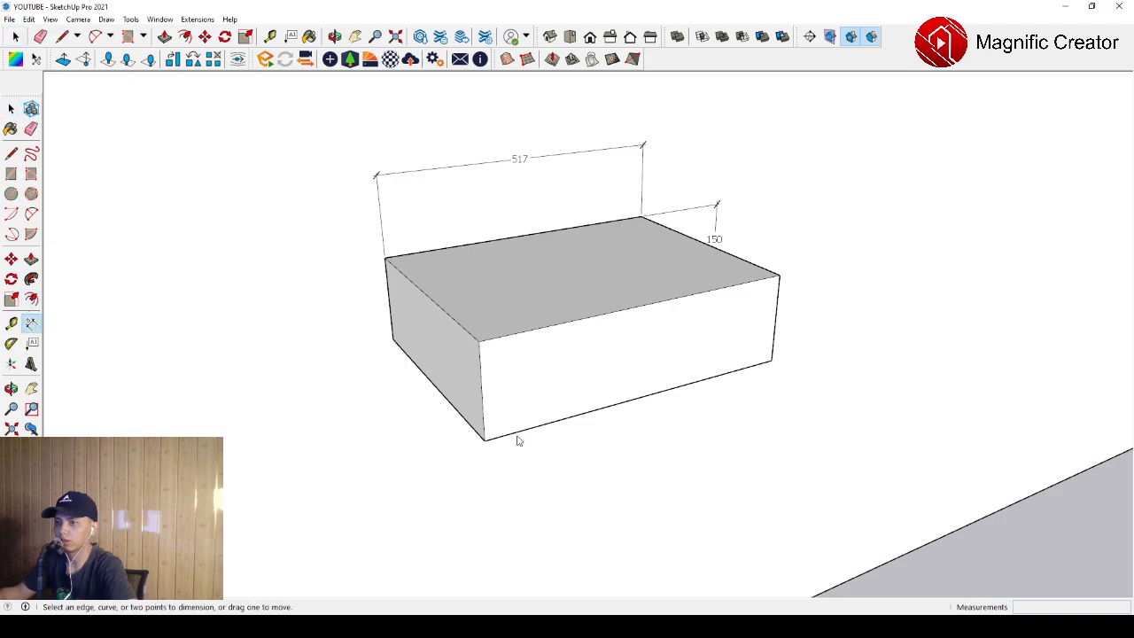
click(483, 440)
click(392, 342)
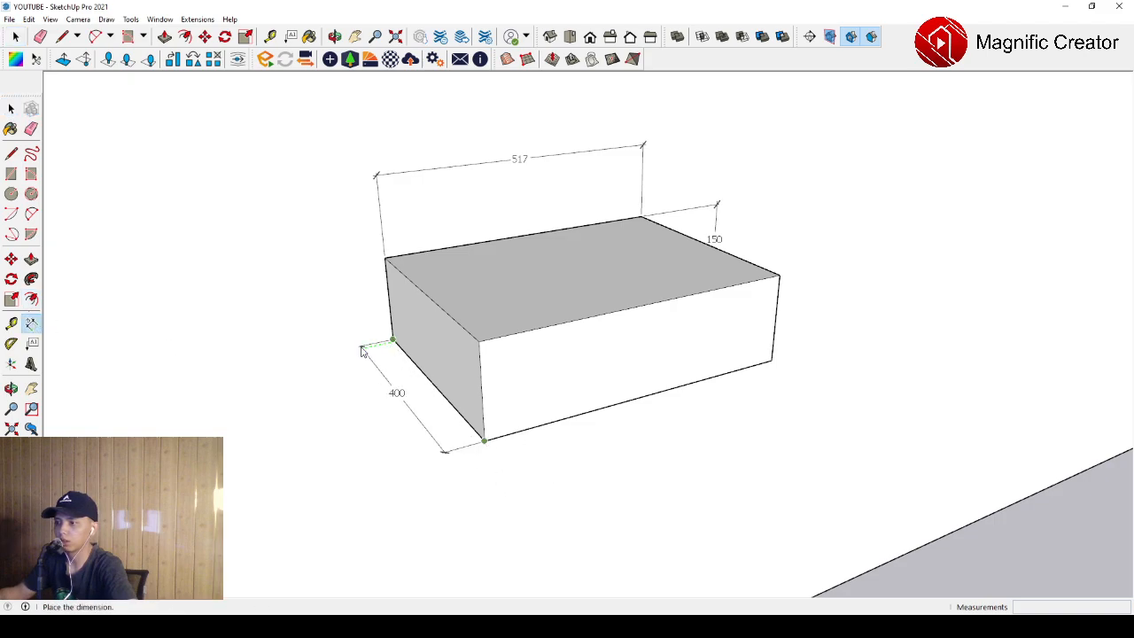
click(310, 355)
key(space)
- Offset the outline of the box's front face inward by 15 mm
scroll(627, 375, up, 1)
middle_drag(567, 377, 524, 344)
click(545, 336)
scroll(535, 337, up, 6)
scroll(440, 347, down, 2)
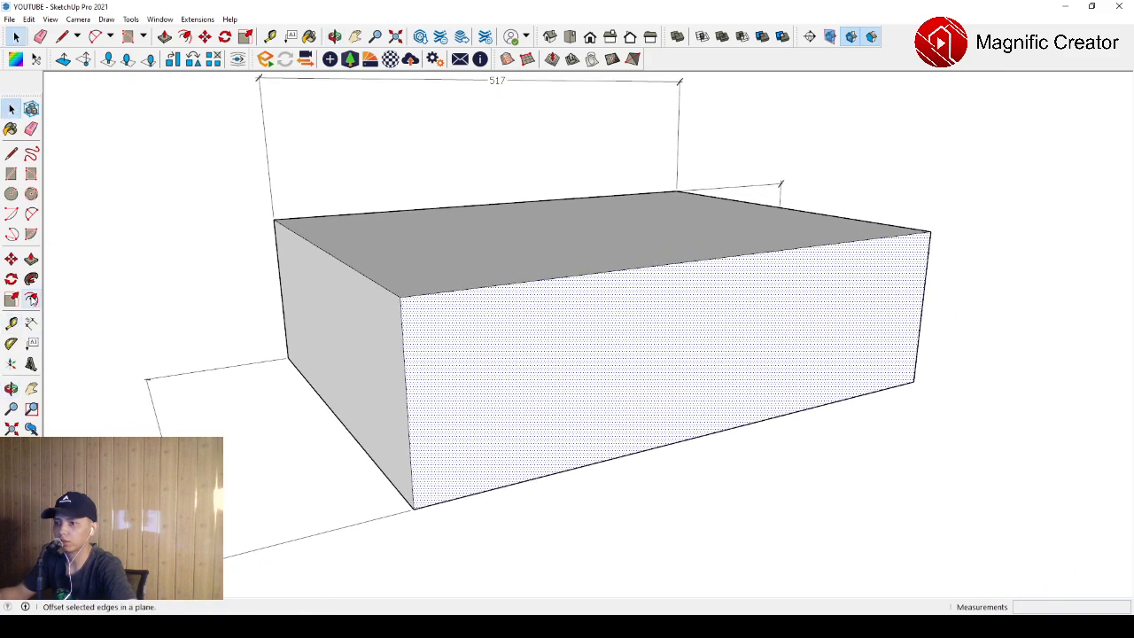
click(31, 300)
click(475, 316)
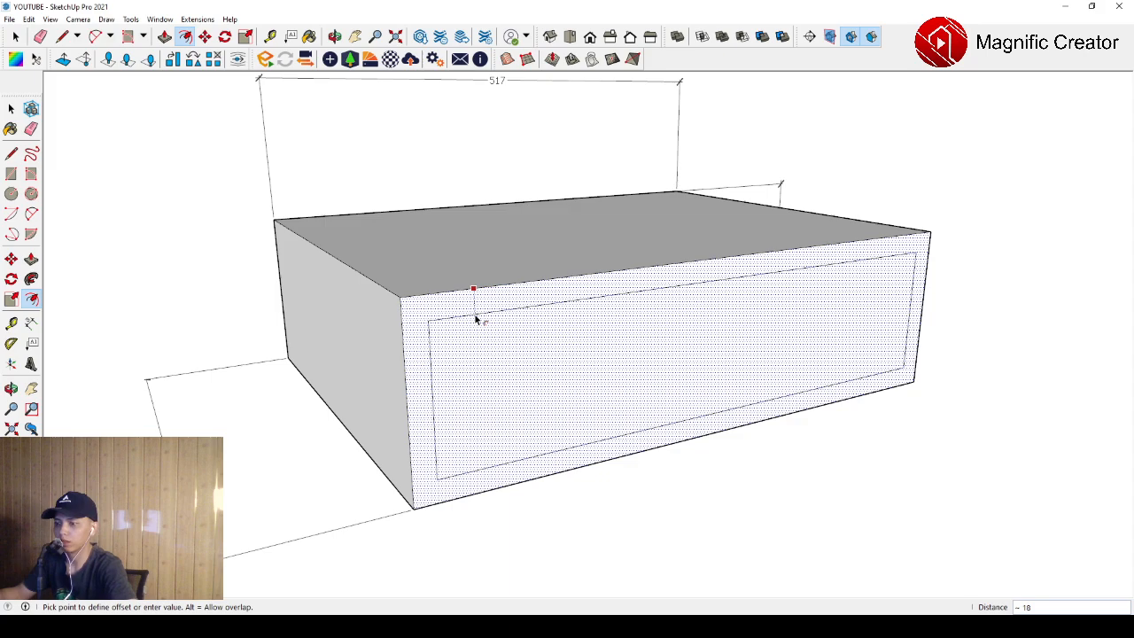
click(476, 319)
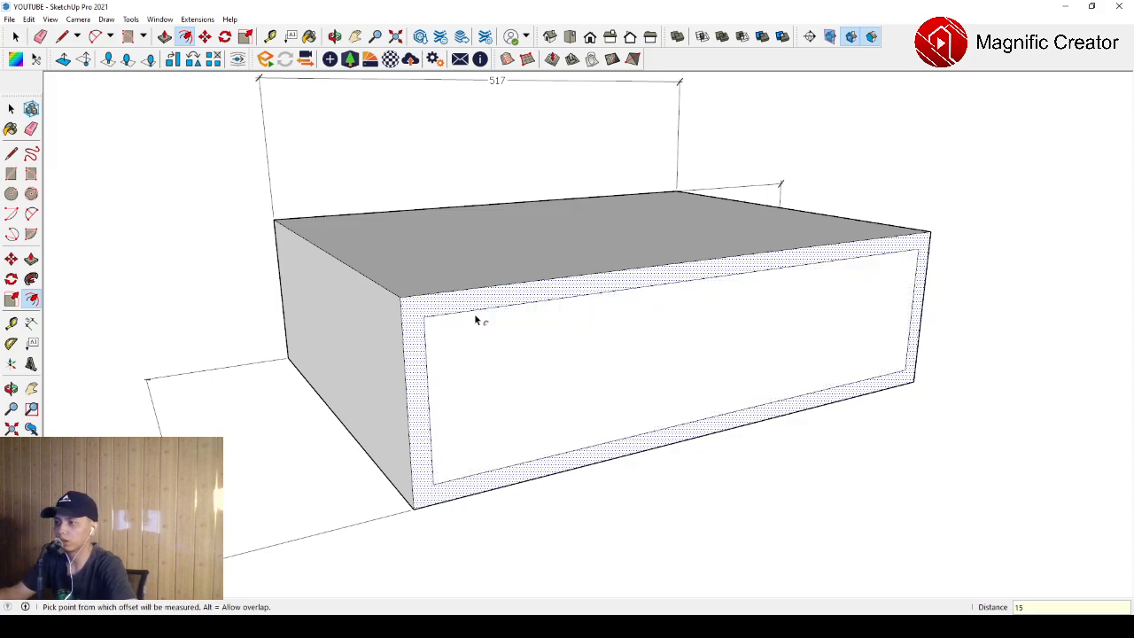
key(space)
- Push the inner front face 380 mm into the box to hollow it out
key(p)
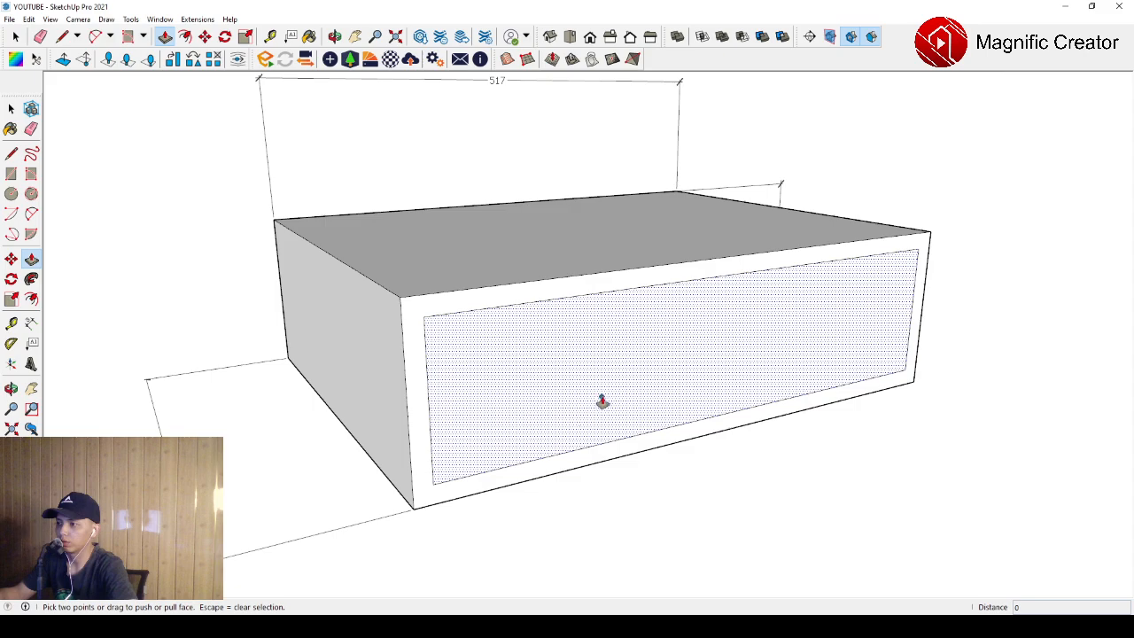
click(601, 401)
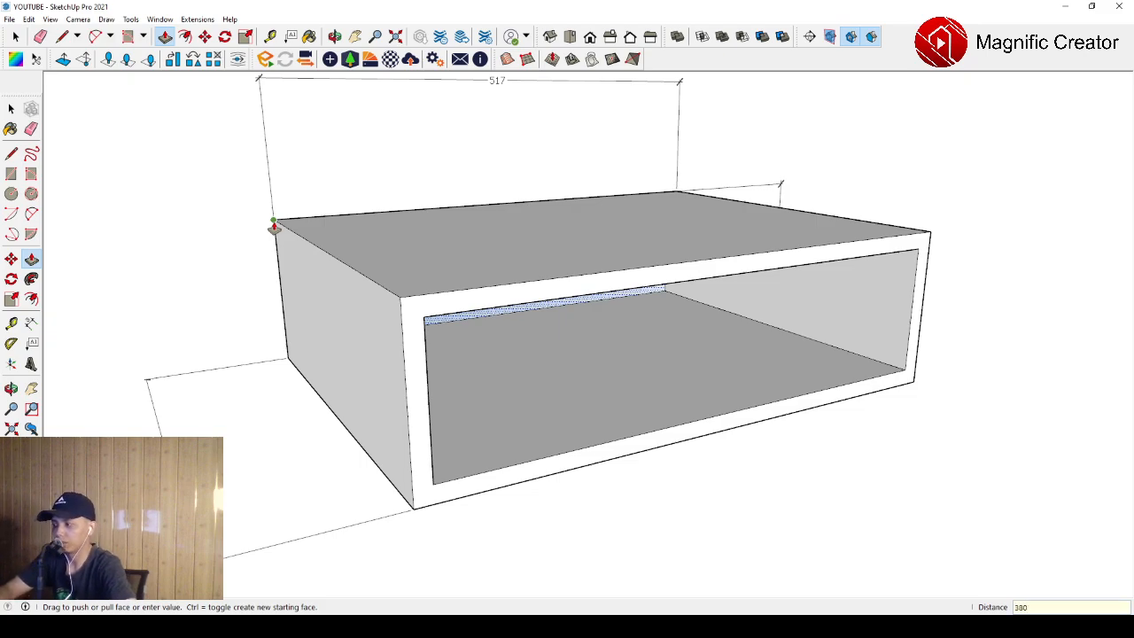
click(274, 227)
- Select all of the hollow box's geometry and make it a group
middle_drag(544, 405, 472, 329)
key(space)
triple_click(493, 306)
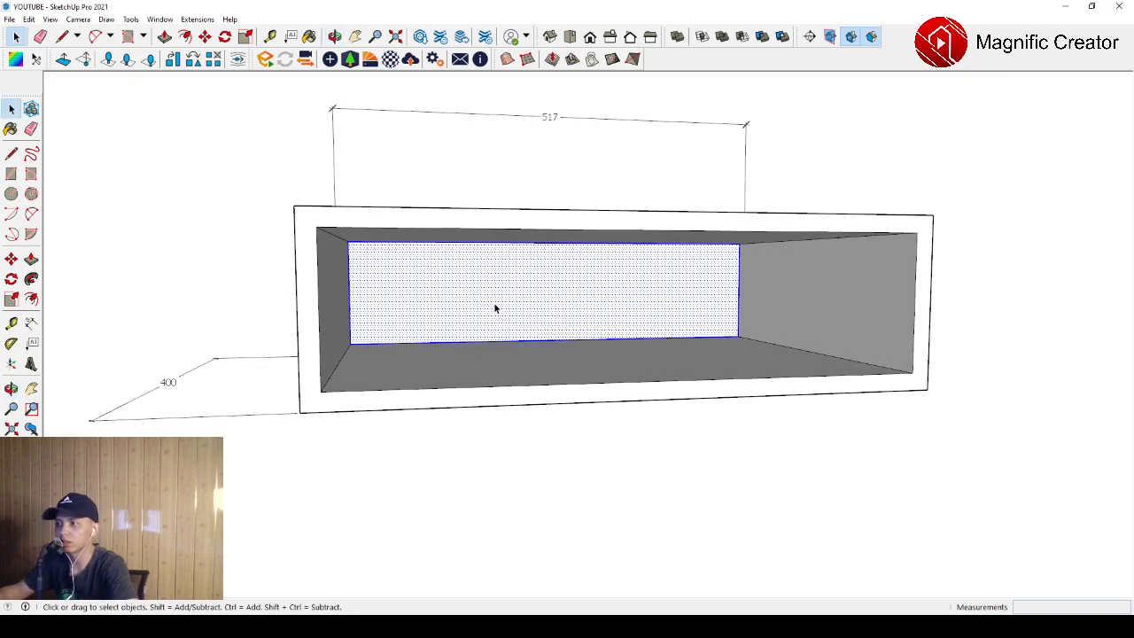
right_click(495, 306)
click(537, 403)
- Draw a rectangle covering the hollow box's inner floor, from the front corner to the diagonally opposite back corner
scroll(549, 373, up, 1)
middle_drag(616, 347, 660, 344)
key(r)
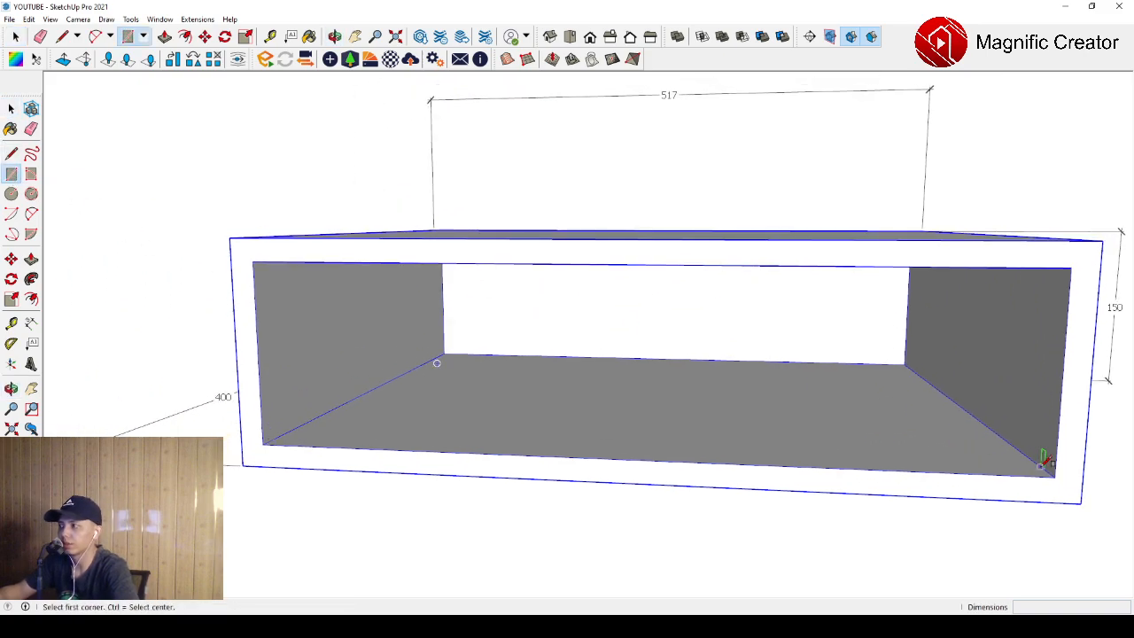
click(1053, 474)
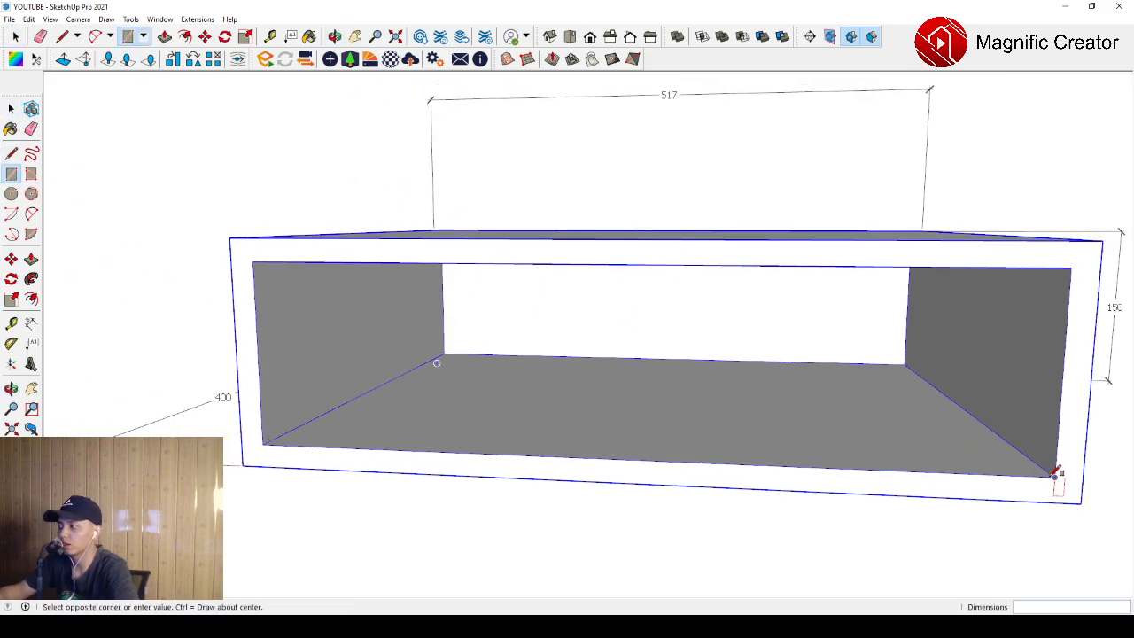
click(444, 351)
middle_drag(450, 346, 810, 387)
key(space)
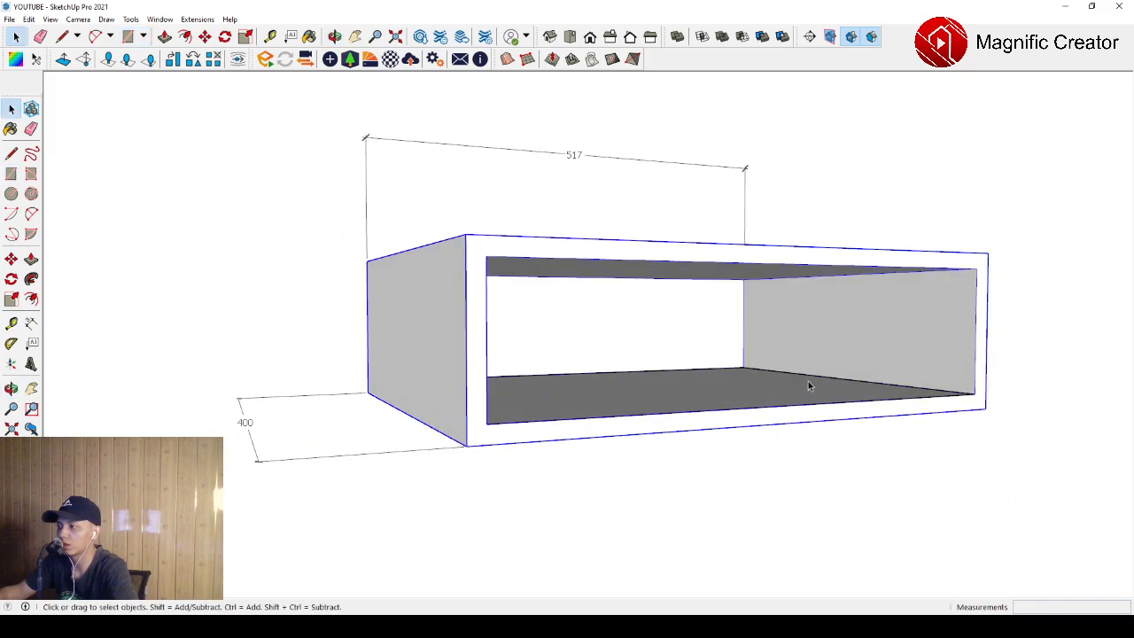
- Pull the floor rectangle up 120 mm to the upper edge of the opening so it fills the cavity
scroll(807, 387, up, 3)
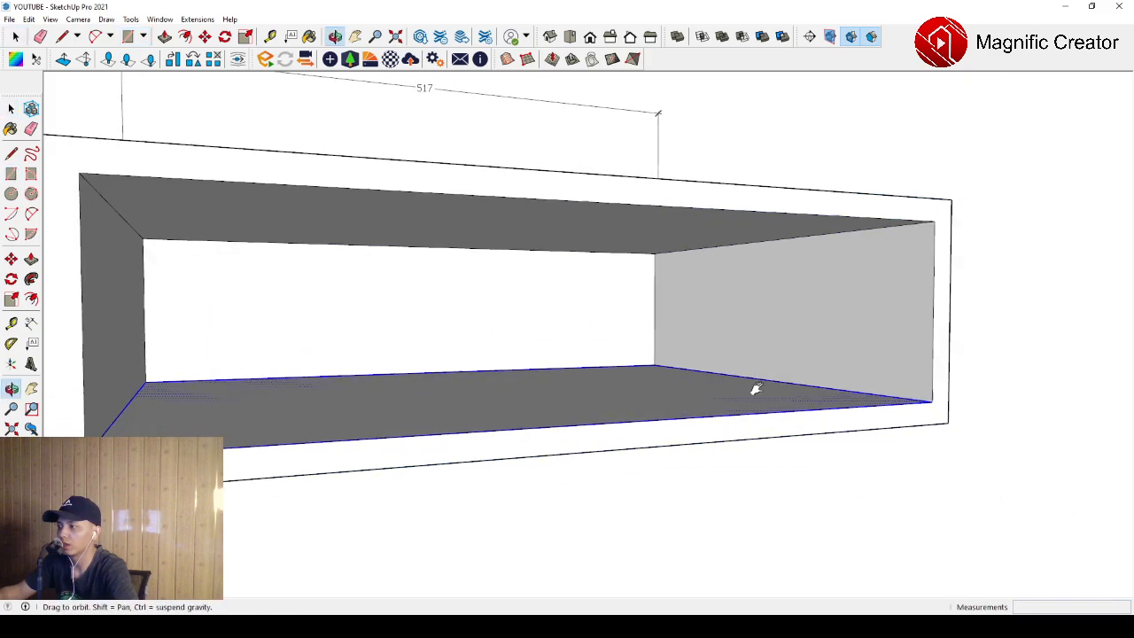
click(31, 258)
click(919, 407)
click(923, 228)
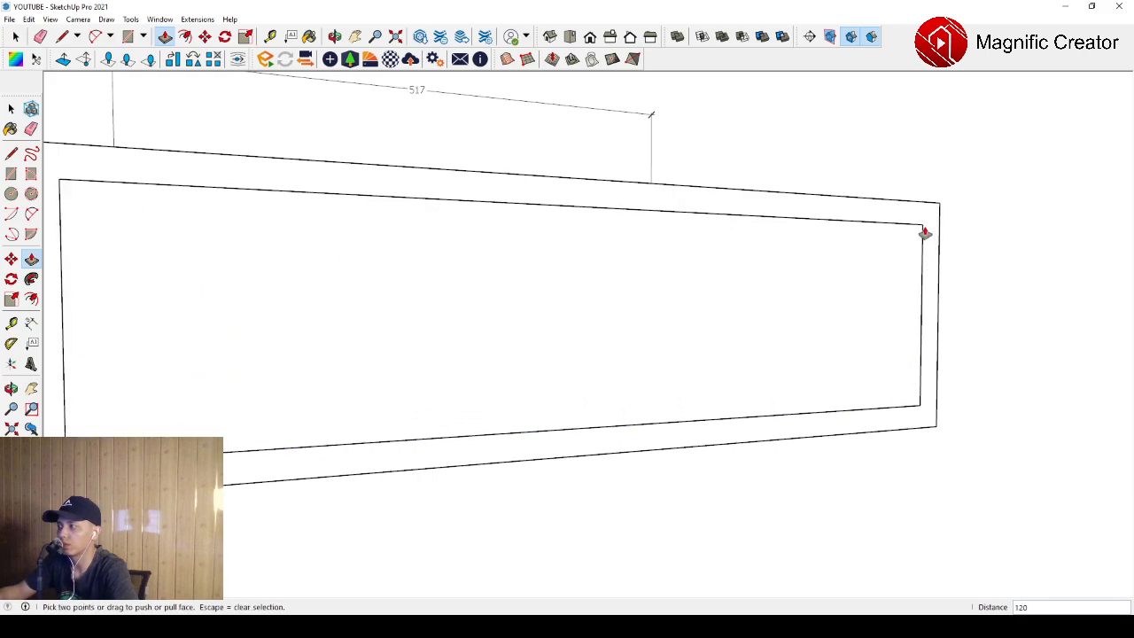
key(space)
- Select the whole solid filling the cavity and make it a group
scroll(716, 310, down, 5)
middle_drag(574, 287, 570, 300)
click(569, 303)
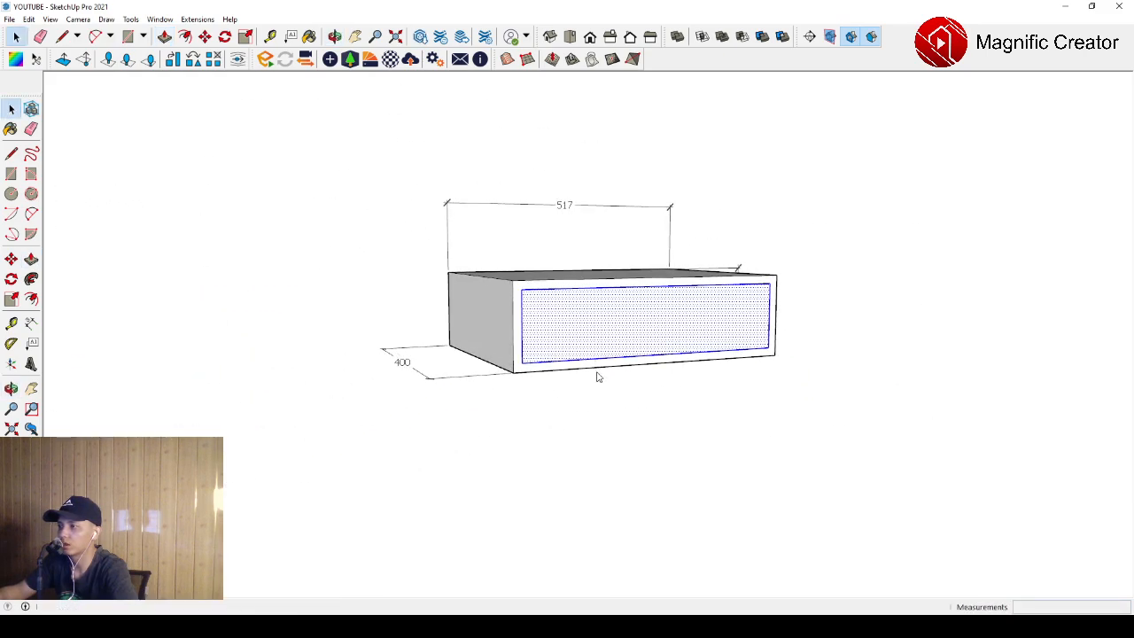
key(g)
- Move the inner block group straight out through the box's open front, well clear of the box
middle_drag(602, 400, 590, 411)
scroll(595, 366, up, 2)
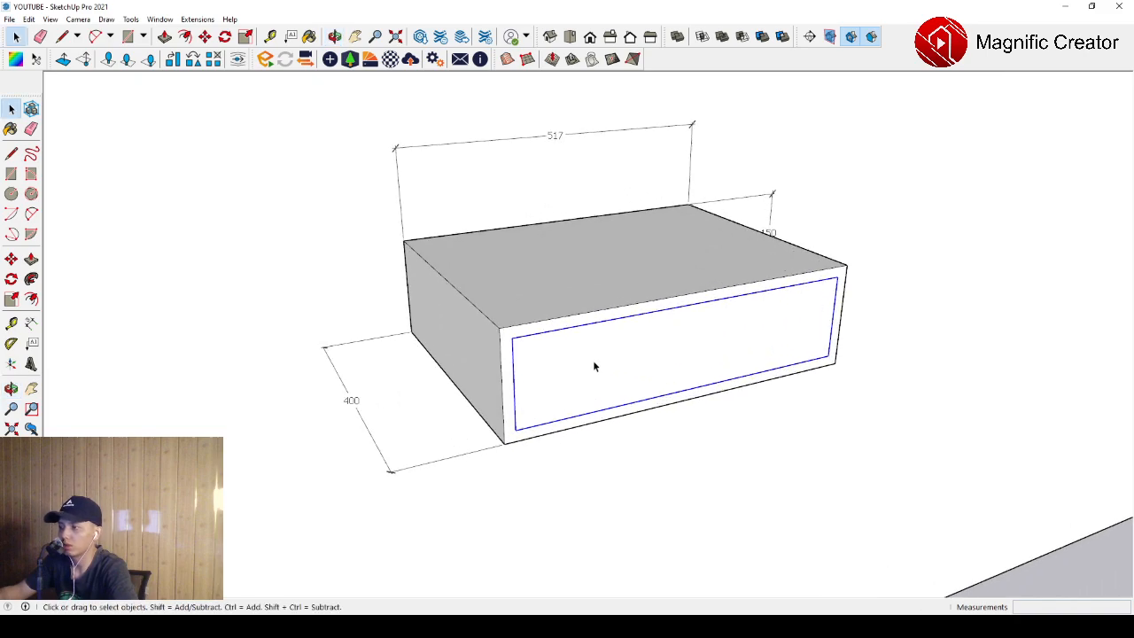
click(10, 258)
click(538, 359)
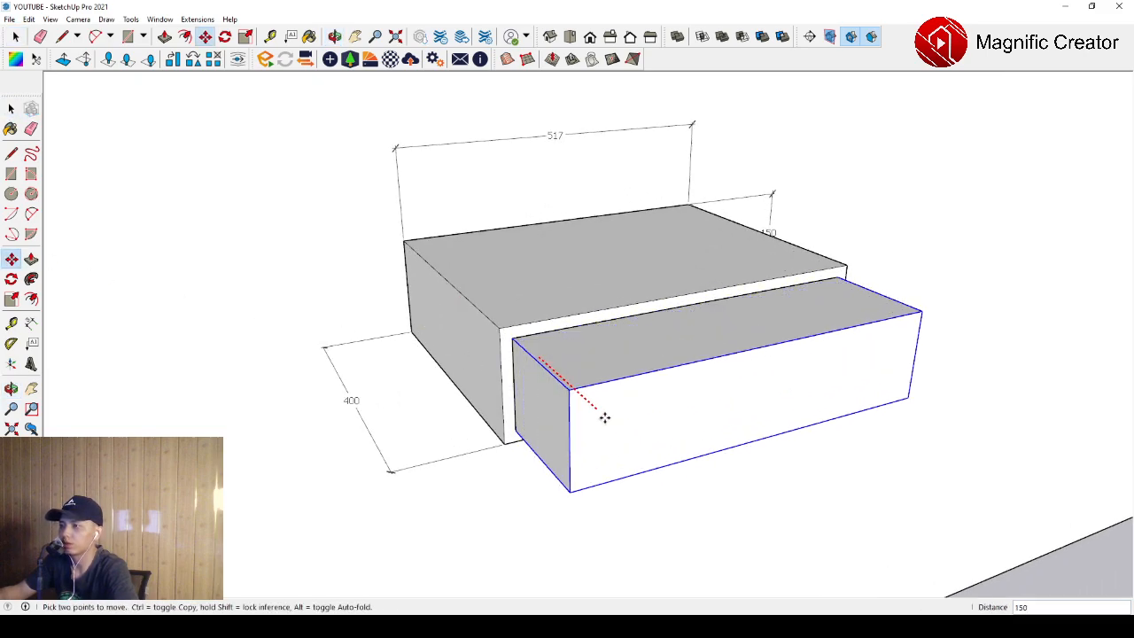
scroll(763, 491, down, 4)
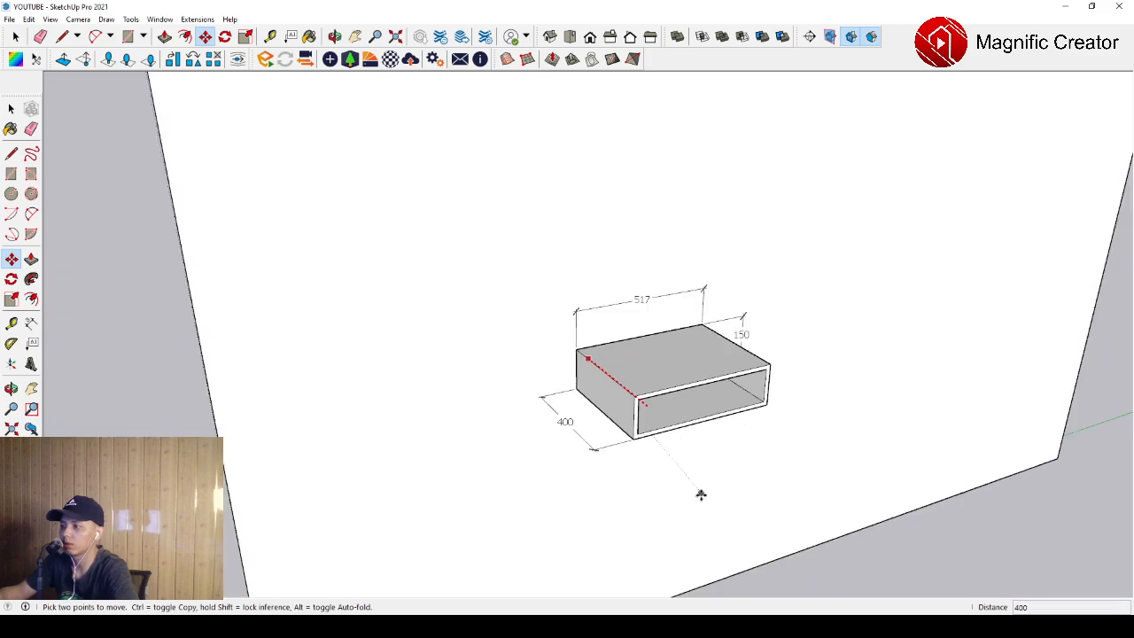
scroll(702, 495, down, 4)
click(877, 498)
key(space)
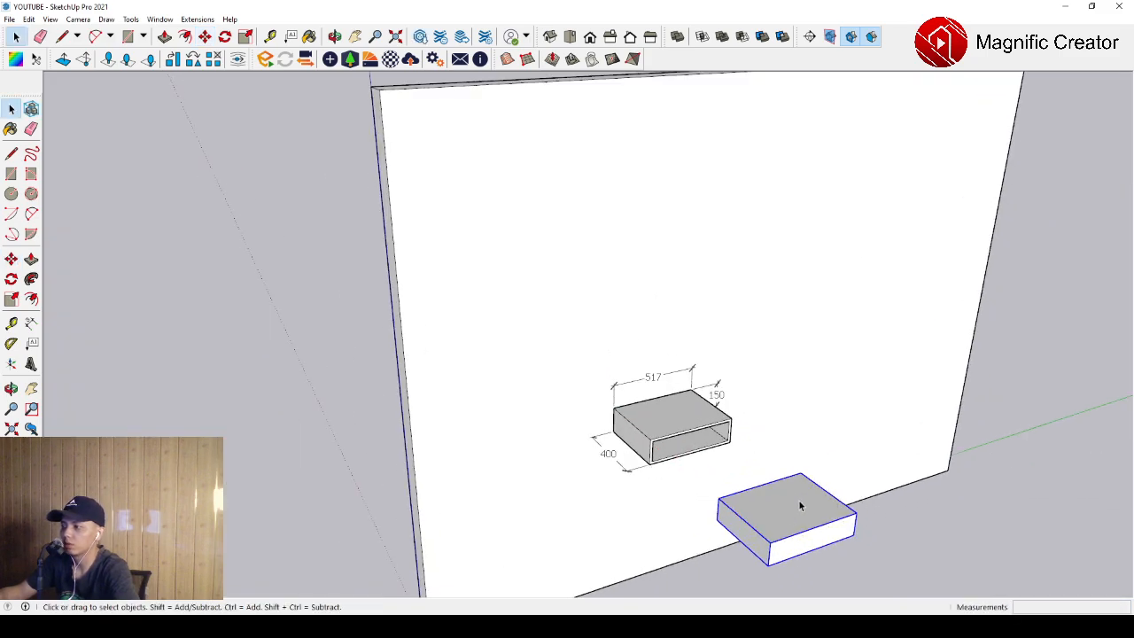
- Open the block group for editing and offset the outline of its top face inward by 10 mm
scroll(800, 504, up, 5)
double_click(730, 397)
click(730, 398)
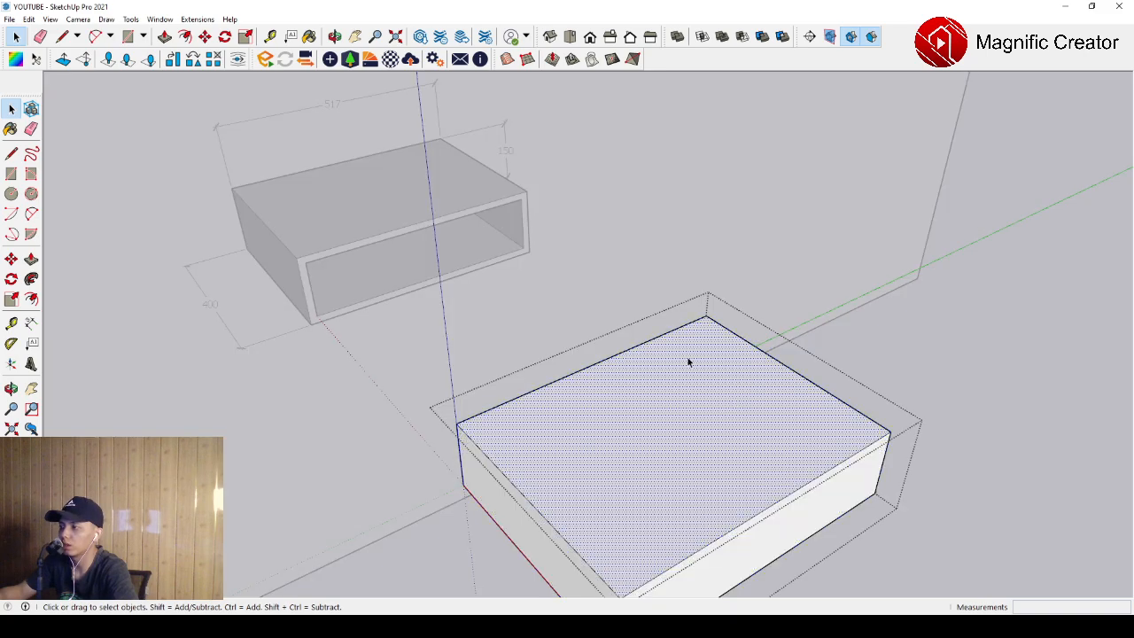
click(31, 299)
click(741, 353)
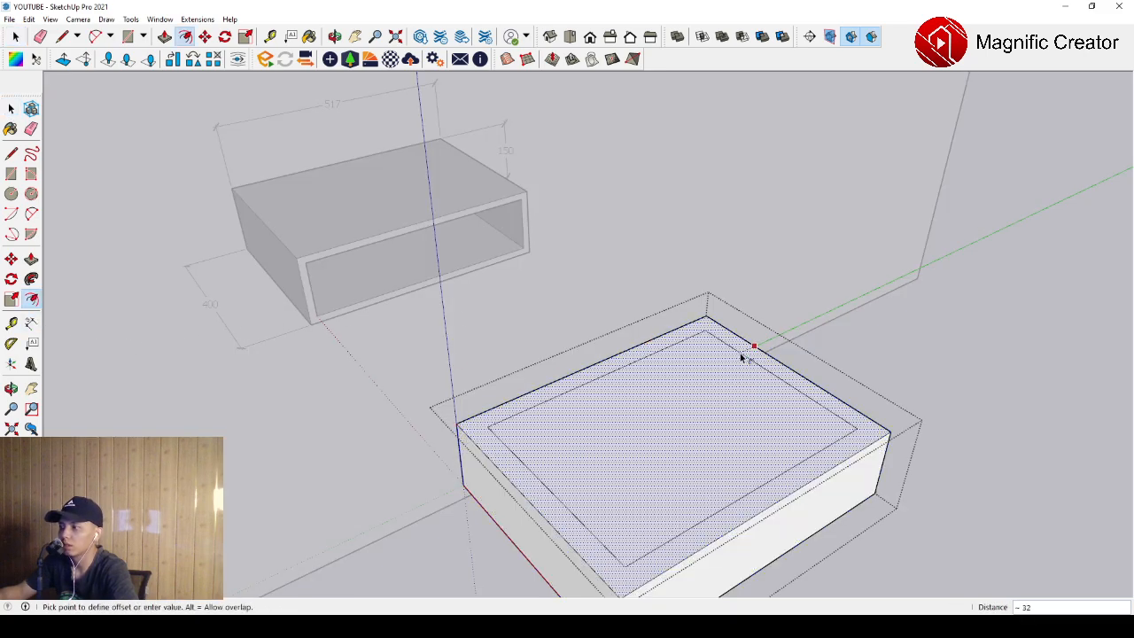
text(10)
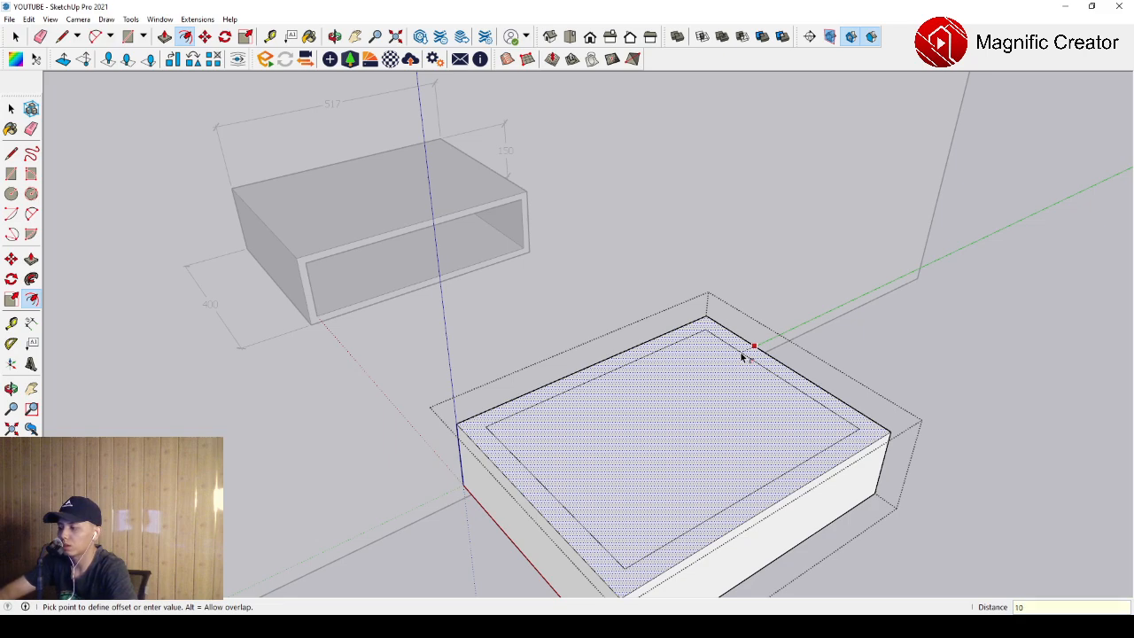
key(Return)
key(space)
- Push the inner top face down into the block to hollow out a drawer, leaving a thin floor
scroll(550, 410, up, 4)
key(p)
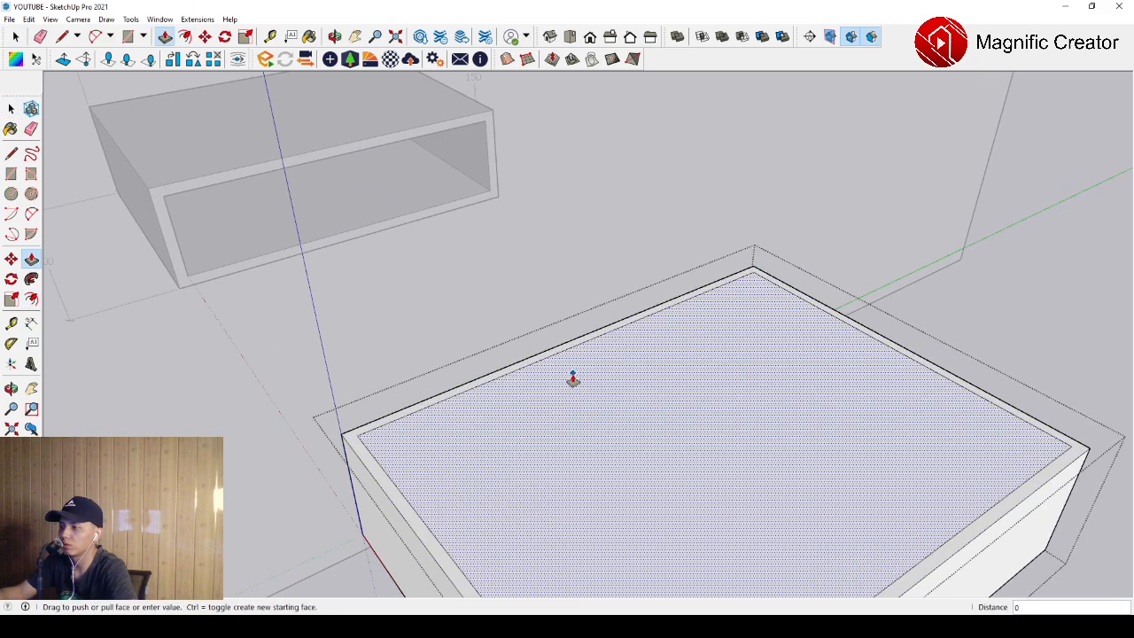
drag(573, 378, 583, 516)
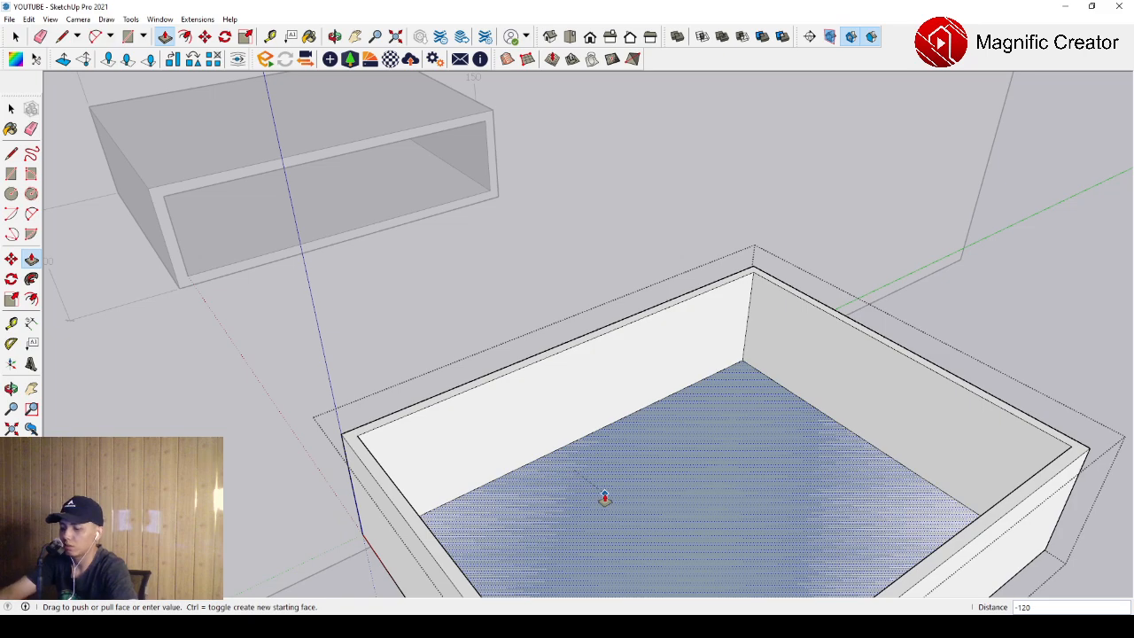
key(Return)
key(space)
- Thicken the drawer's front panel by pulling its inner face 15 mm into the drawer
scroll(603, 492, down, 5)
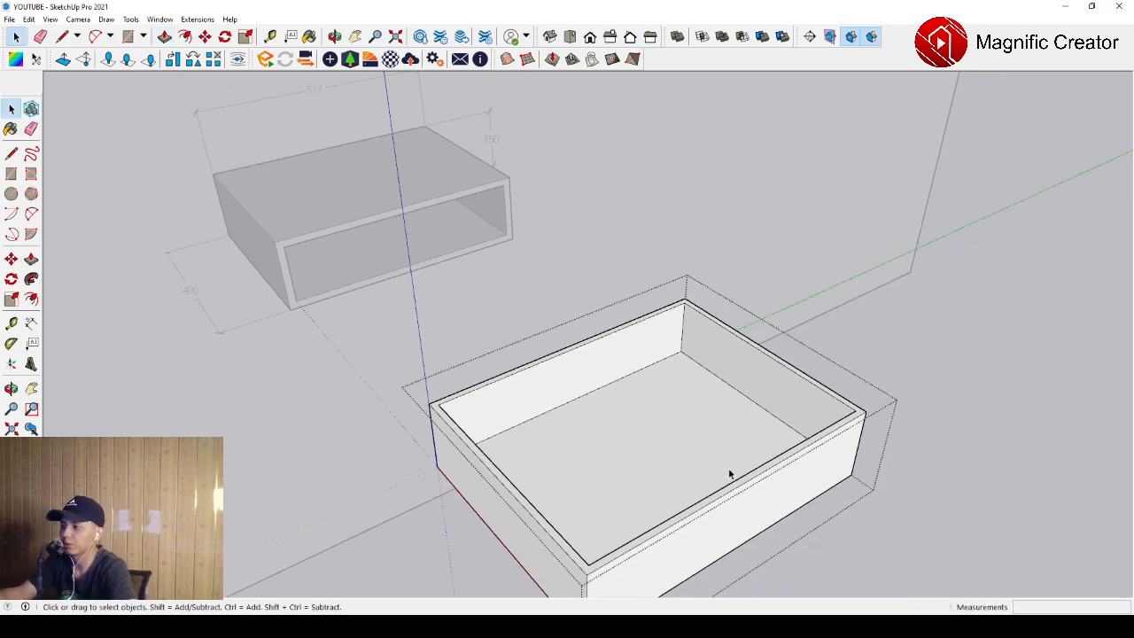
middle_drag(695, 354, 538, 380)
scroll(803, 304, up, 5)
click(796, 305)
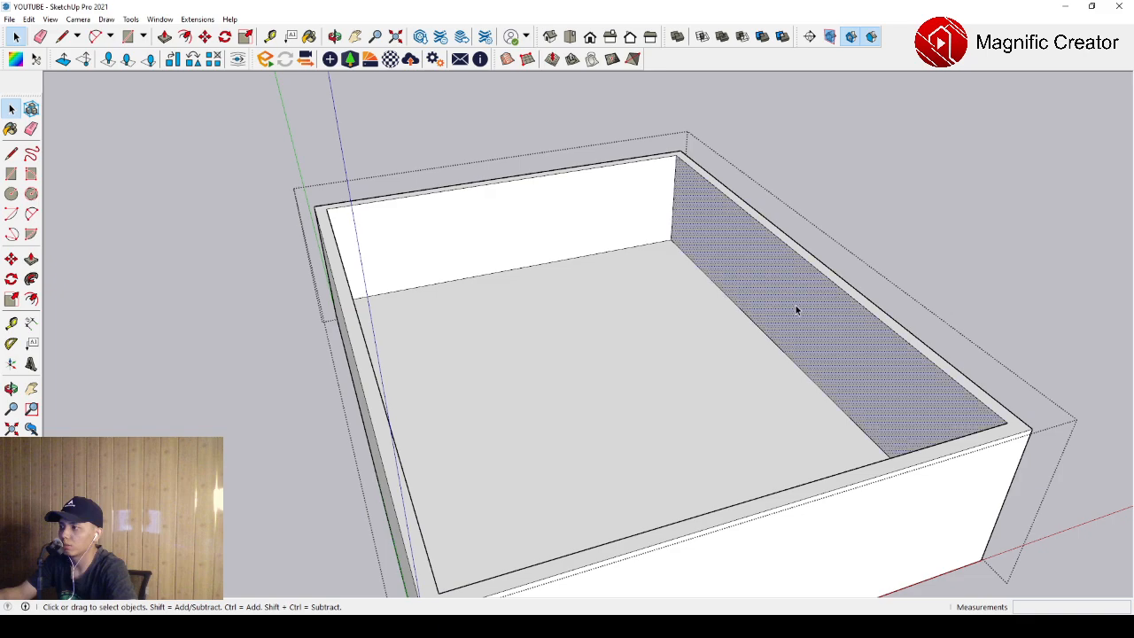
click(31, 257)
drag(775, 251, 709, 280)
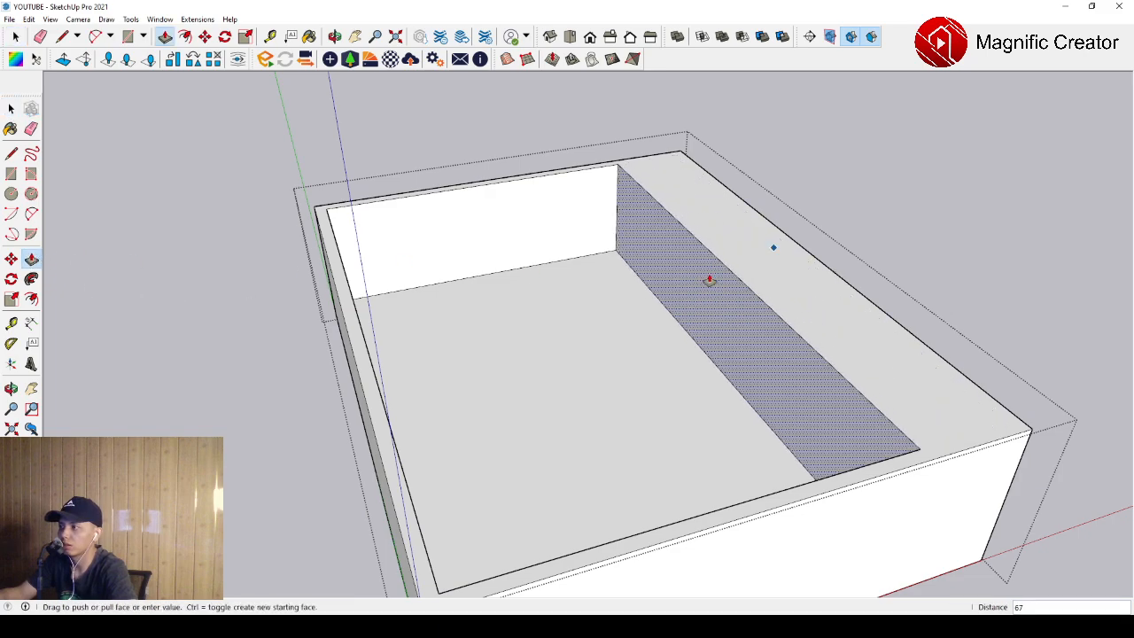
text(15)
key(Return)
key(space)
- Draw a long horizontal rectangle of about 414 by 22 mm across the drawer's front face for a handle slot
middle_drag(711, 280, 172, 234)
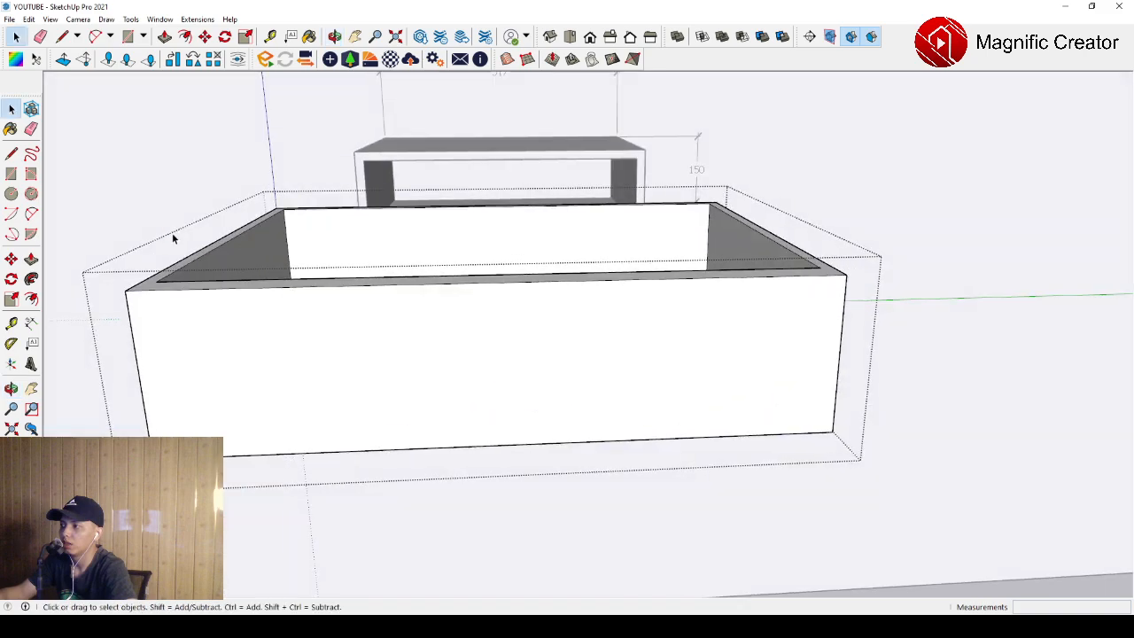
scroll(396, 347, up, 1)
key(r)
click(165, 365)
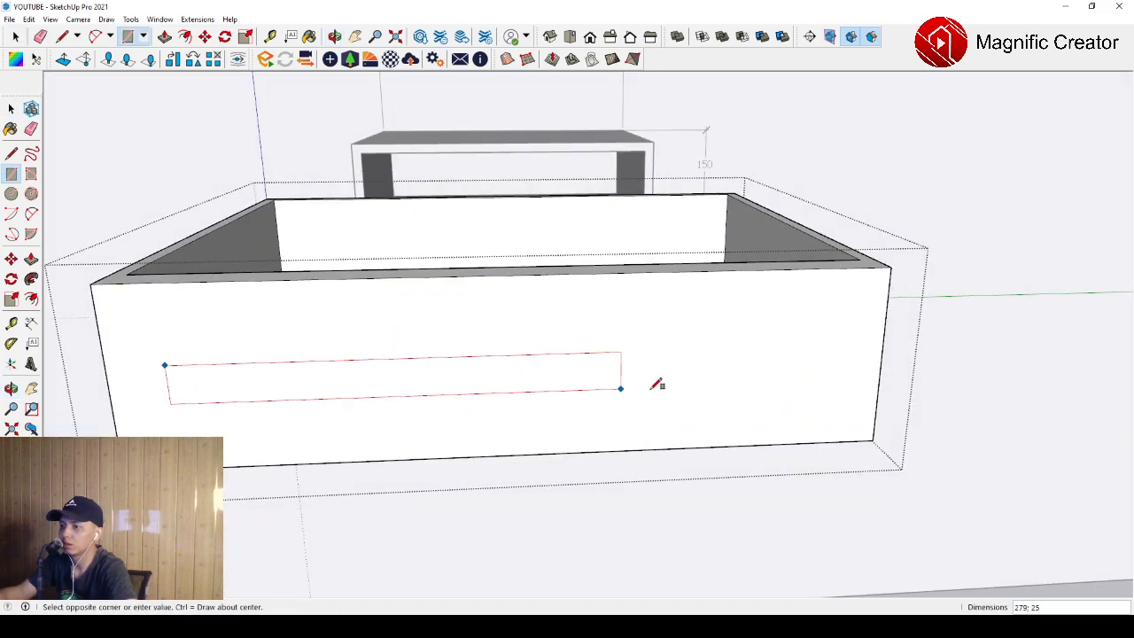
click(827, 378)
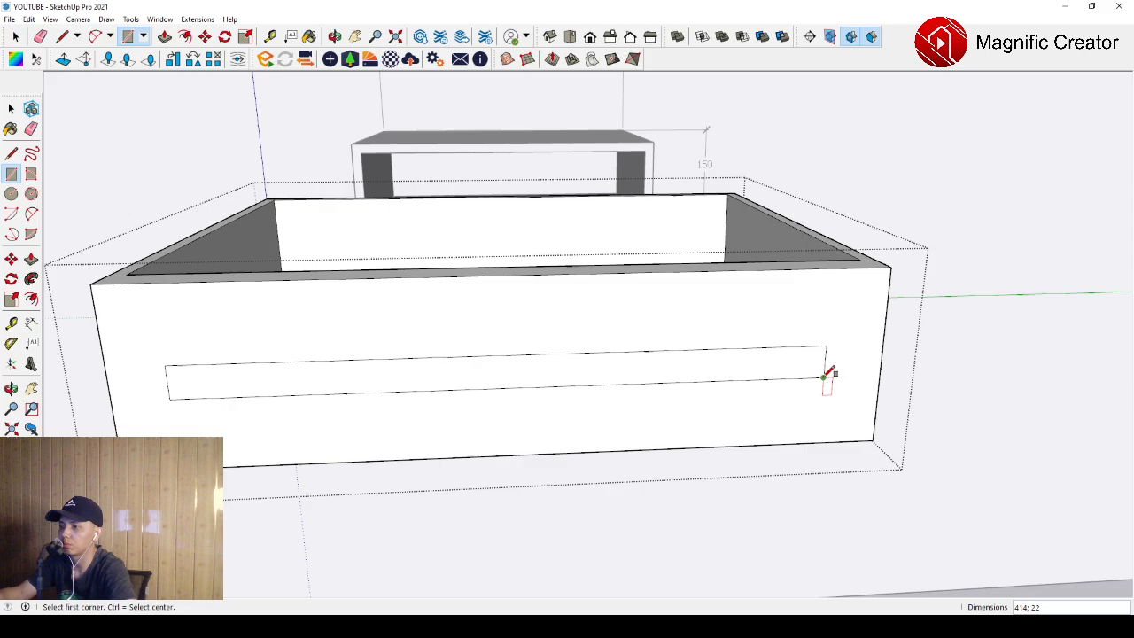
key(space)
- Push the slot rectangle 15 mm into the drawer front to form a recessed handle
scroll(638, 359, up, 1)
middle_drag(638, 358, 281, 362)
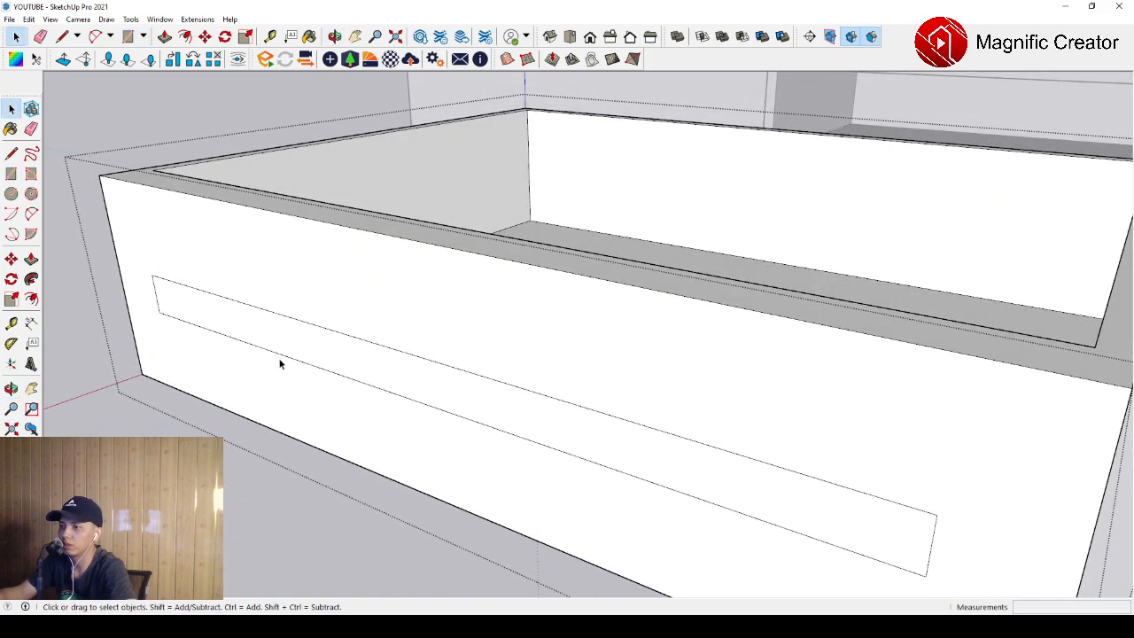
click(222, 323)
click(31, 259)
scroll(331, 349, up, 1)
click(451, 395)
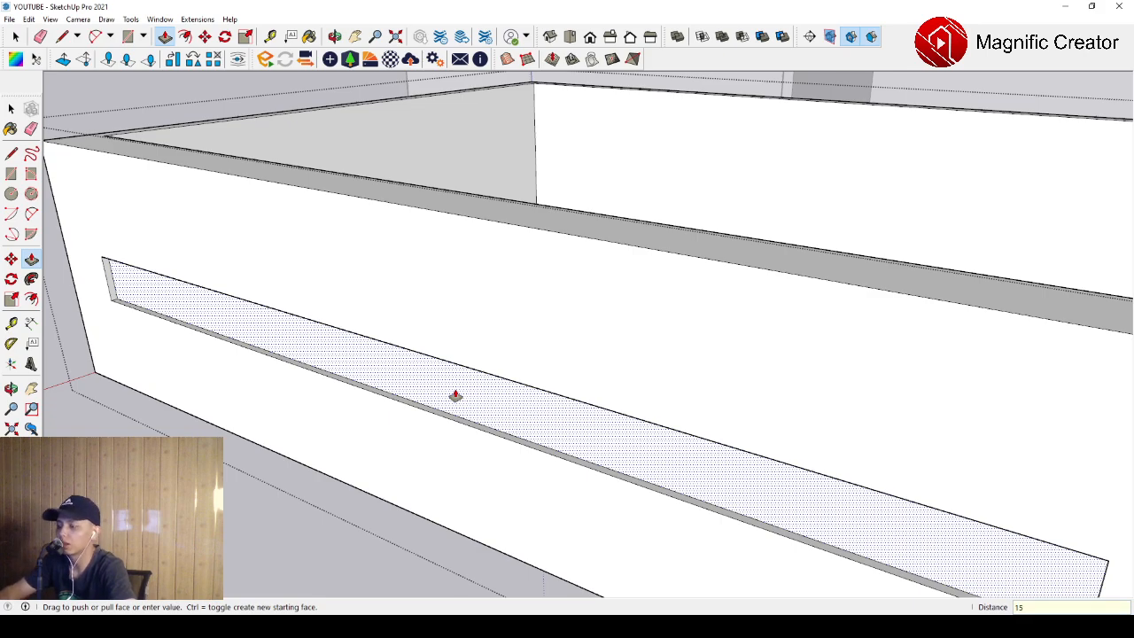
key(Return)
key(space)
- Move the slot's inner upper edge up about 10 mm to slope the grip, and close the drawer group
middle_drag(437, 387, 312, 259)
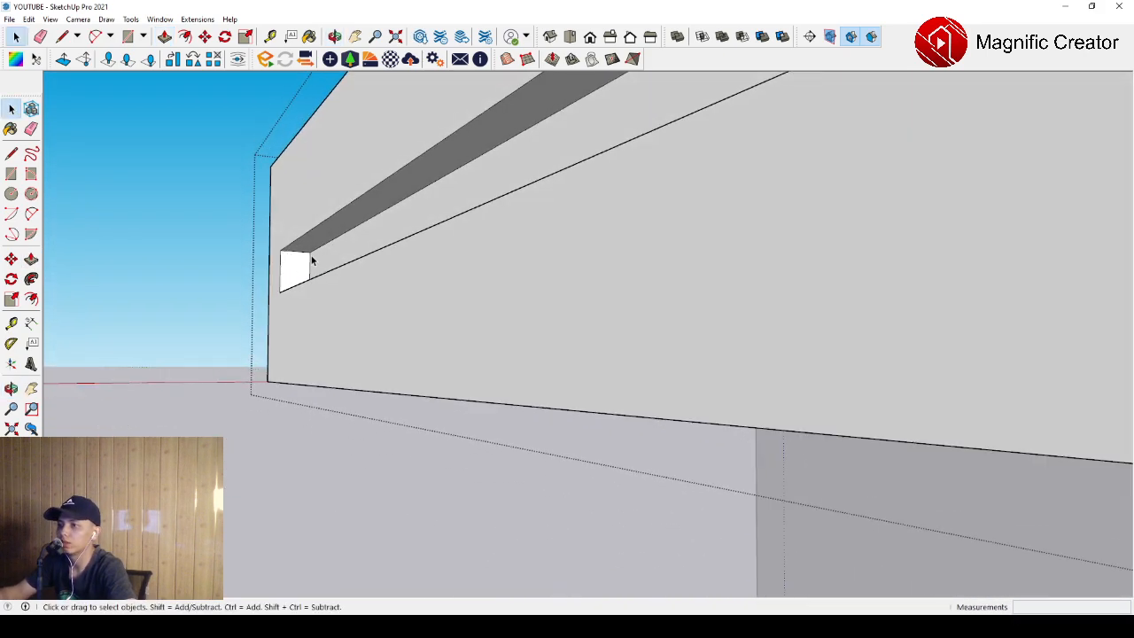
scroll(328, 251, up, 1)
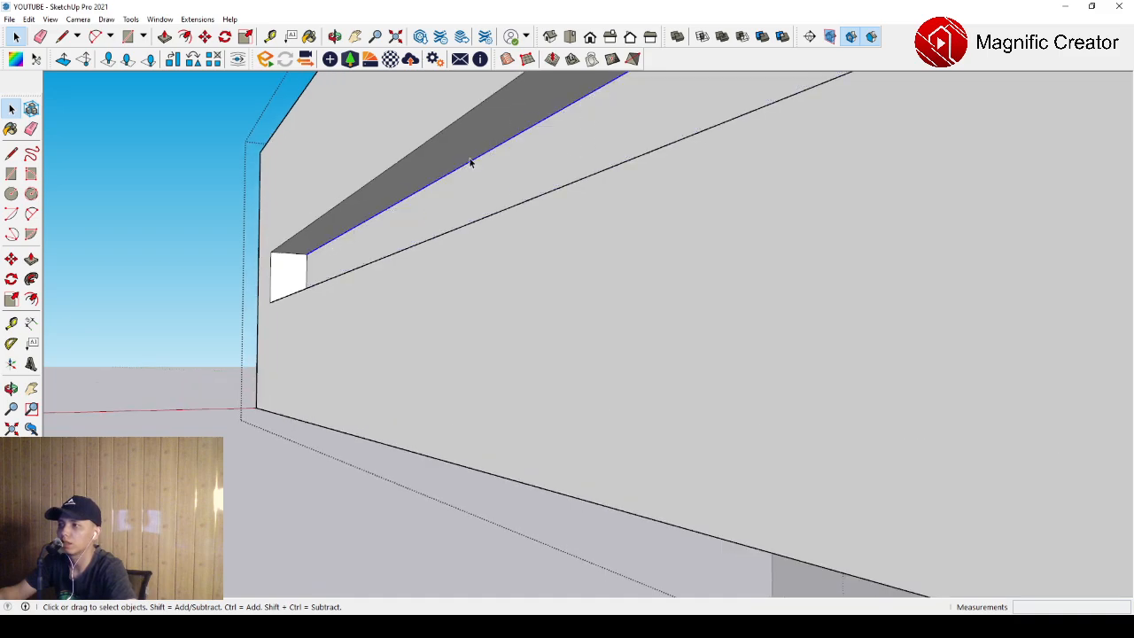
middle_drag(469, 162, 407, 235)
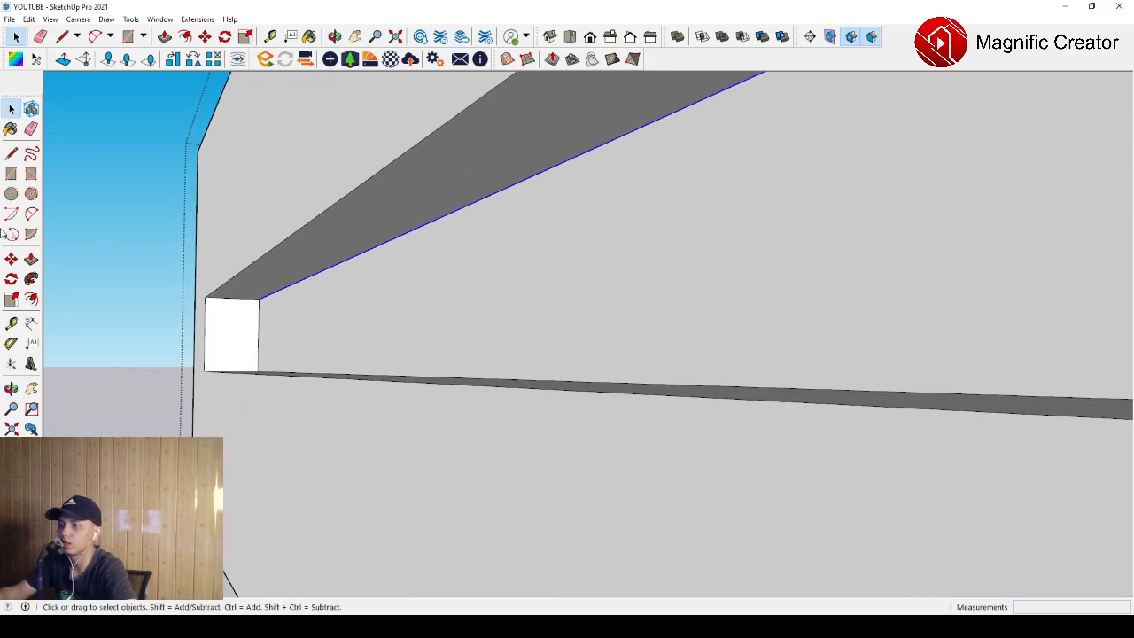
click(11, 258)
click(329, 267)
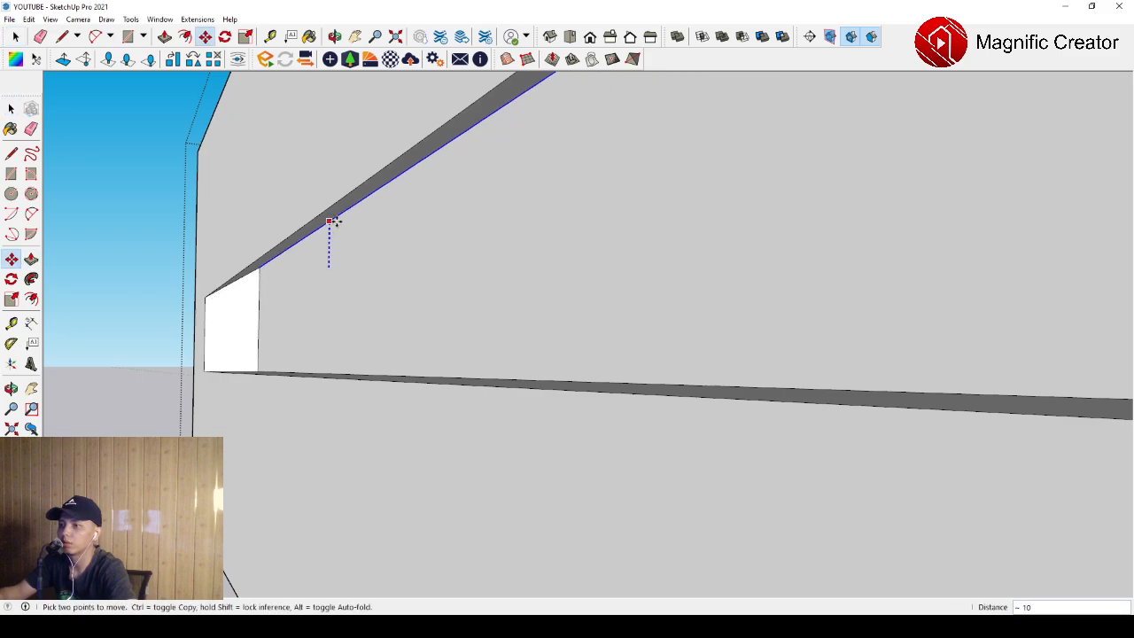
click(329, 221)
key(space)
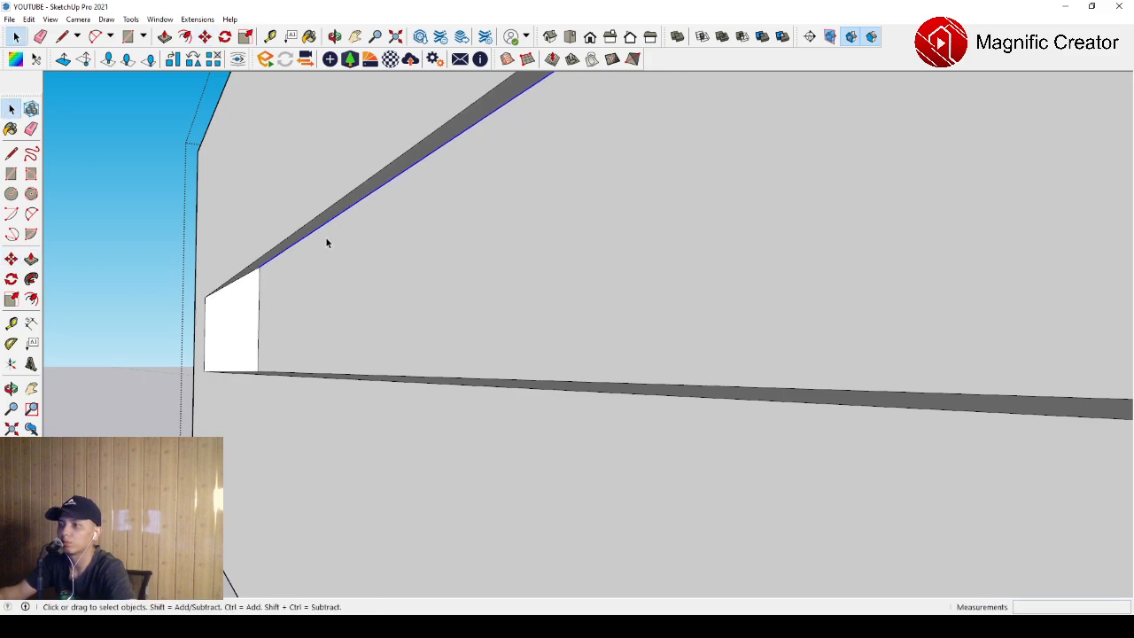
scroll(316, 254, down, 4)
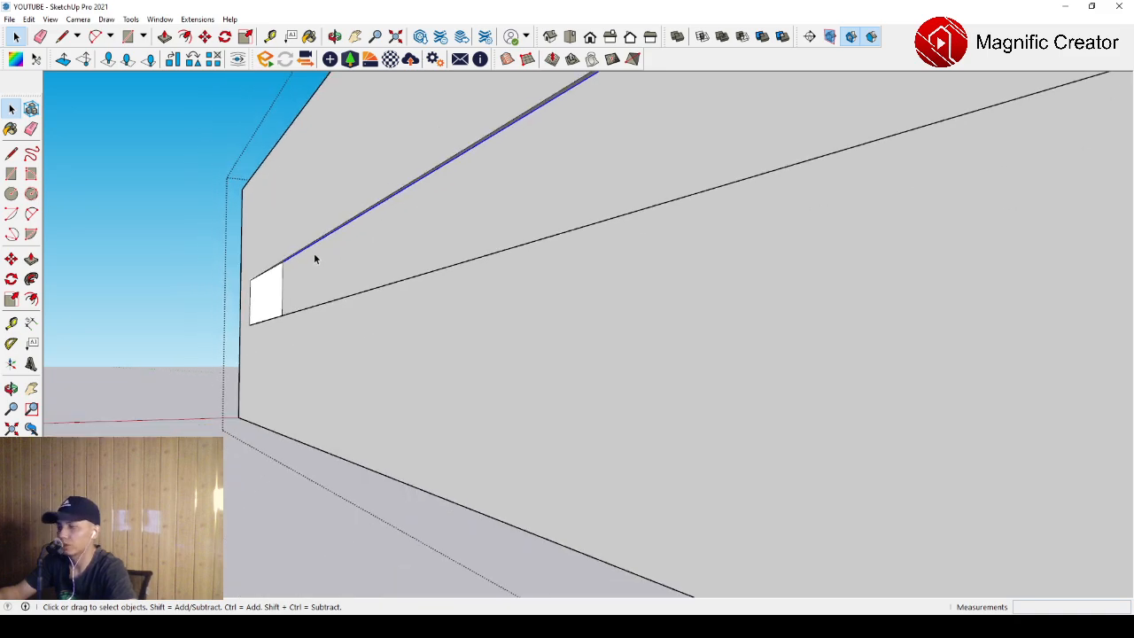
middle_drag(316, 256, 534, 380)
scroll(570, 357, down, 4)
scroll(534, 380, down, 2)
click(939, 518)
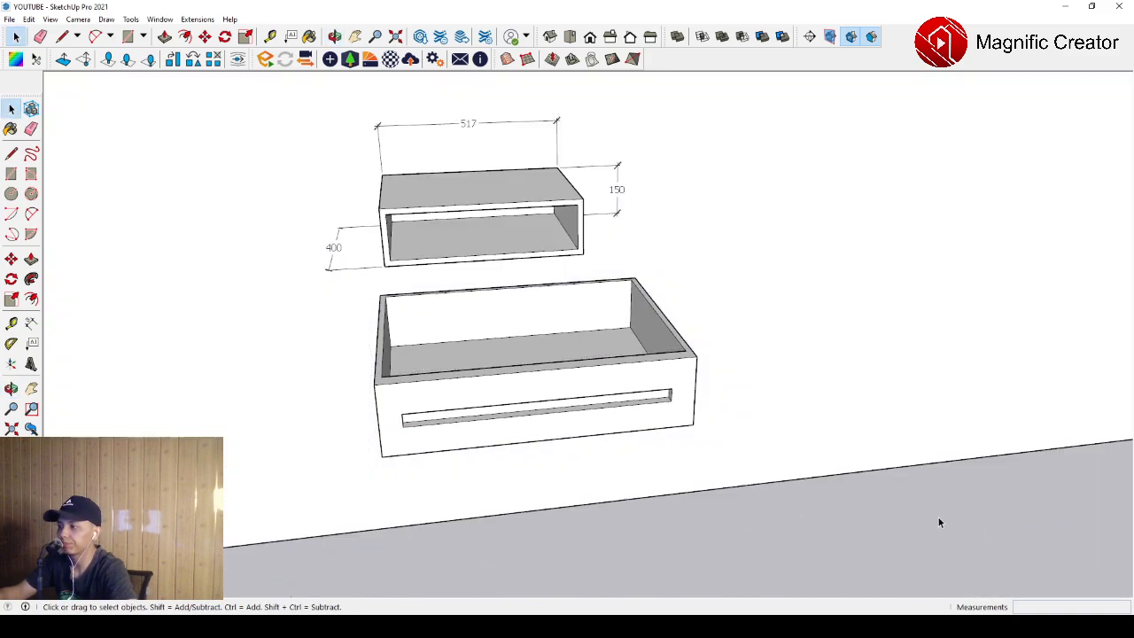
- Move the drawer group straight back into the box so its front sits flush with the box's front edge
click(424, 336)
scroll(424, 337, up, 3)
middle_drag(424, 337, 572, 365)
scroll(572, 369, down, 3)
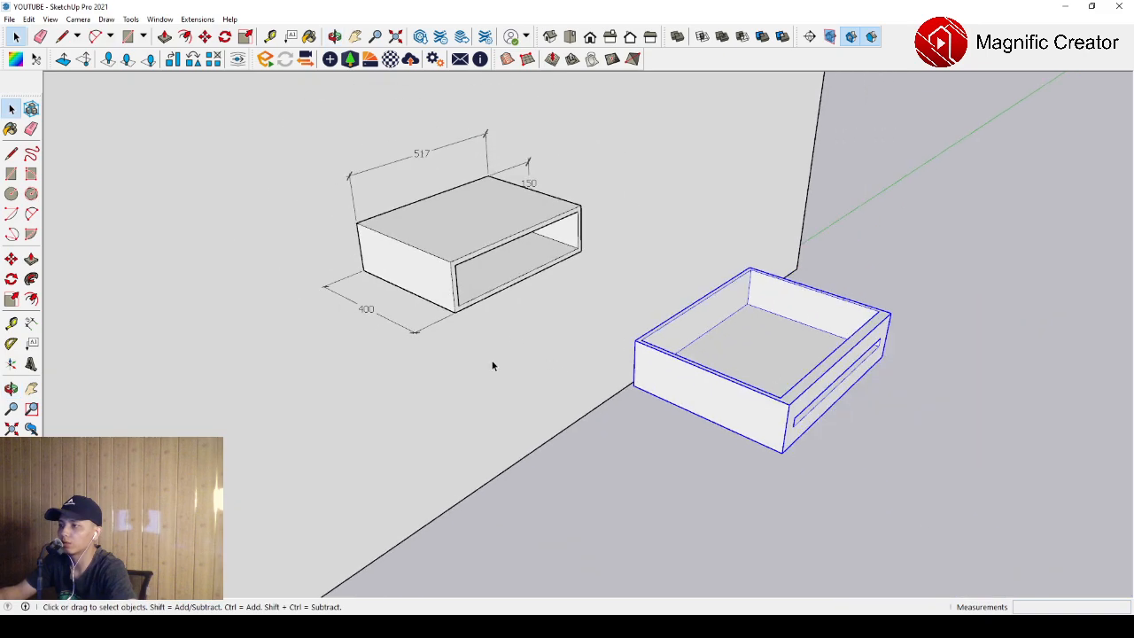
click(10, 259)
click(788, 404)
scroll(451, 278, up, 2)
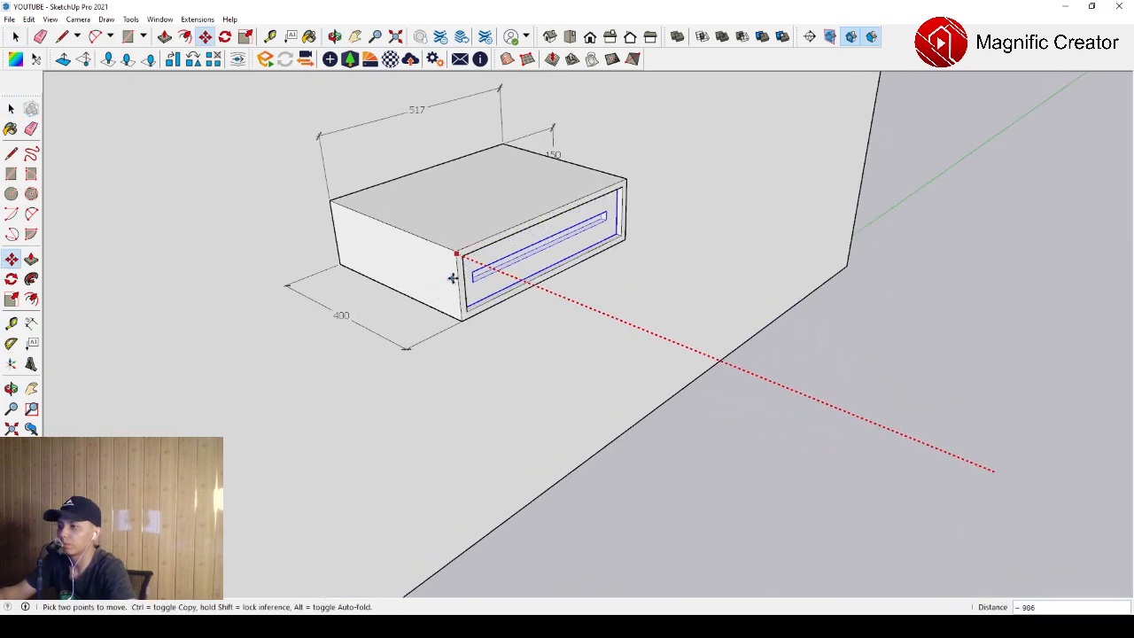
scroll(453, 278, up, 1)
click(463, 255)
key(space)
- Paint the box and its drawer with the Formica Laminate Light material from Synthetic Surfaces
scroll(535, 246, up, 3)
middle_drag(535, 246, 609, 366)
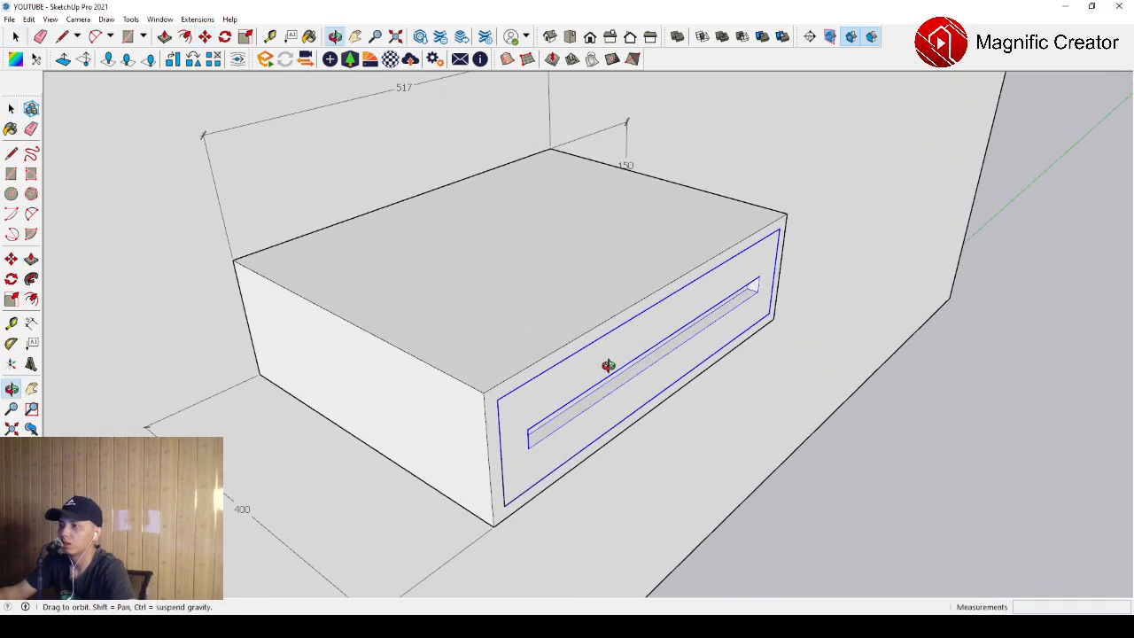
scroll(469, 297, down, 5)
middle_drag(481, 296, 520, 325)
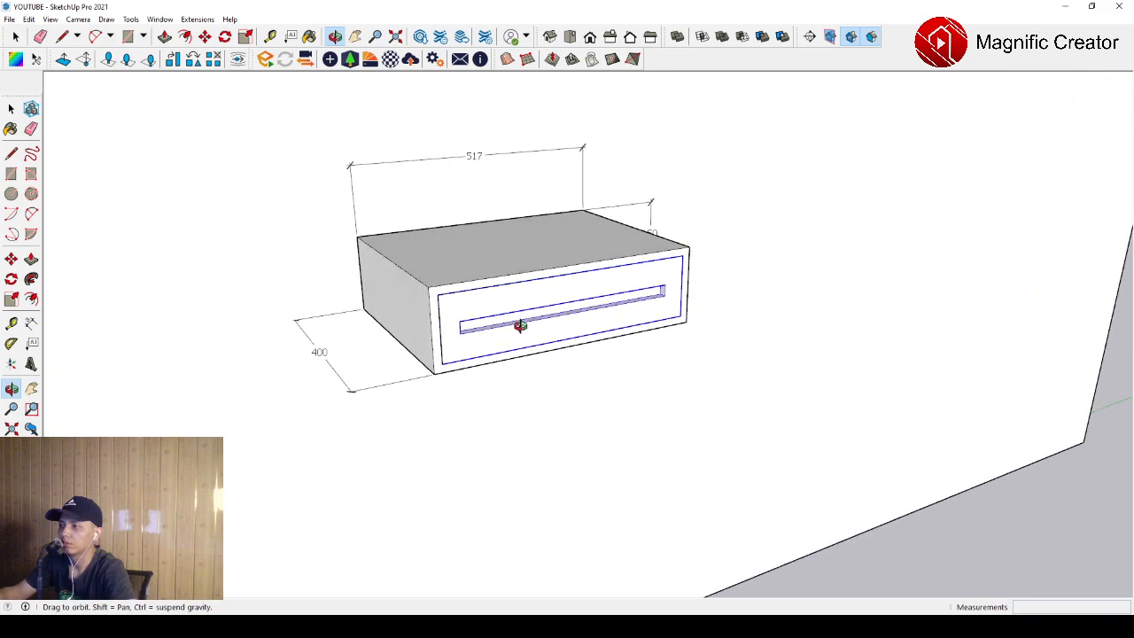
key(b)
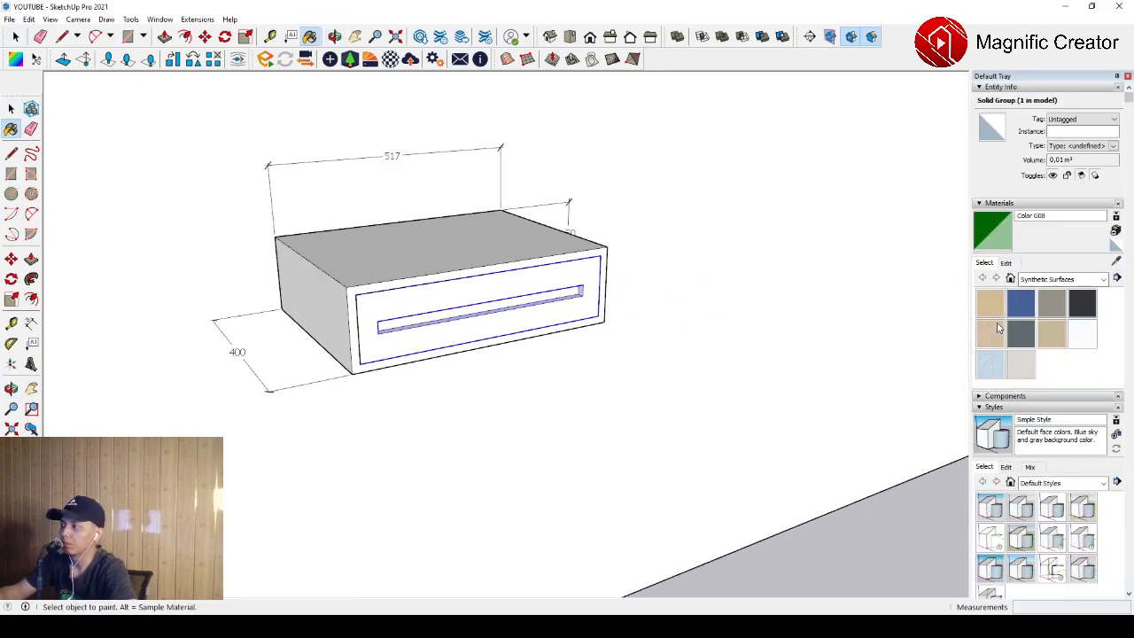
click(998, 328)
click(458, 290)
click(433, 236)
key(space)
scroll(417, 290, up, 2)
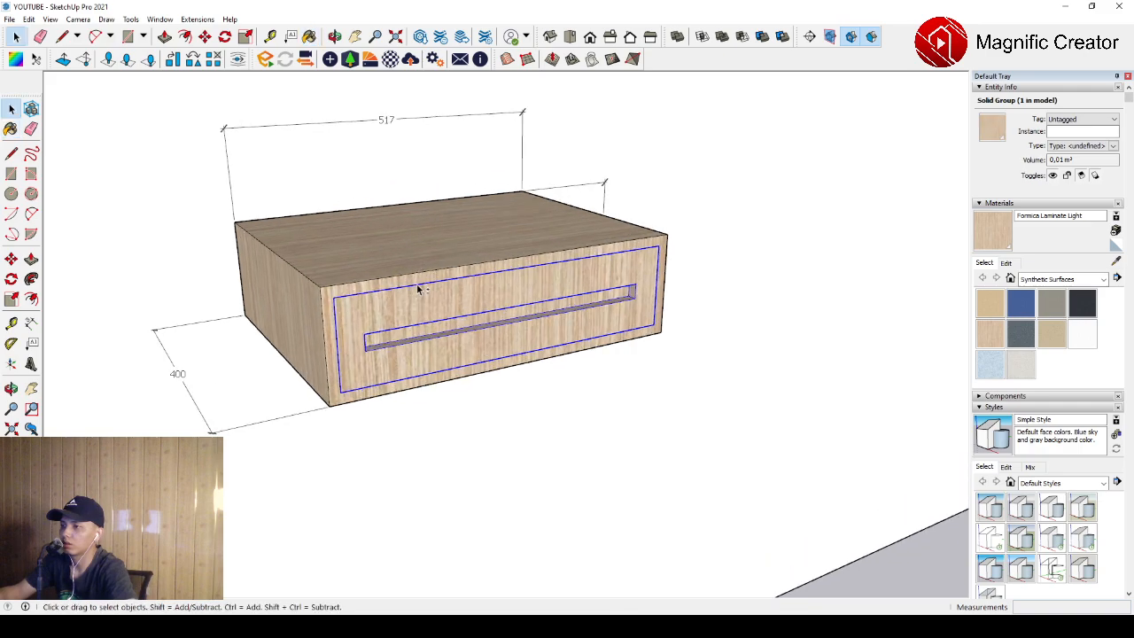
- Select the box together with its drawer and combine them into one group
scroll(417, 290, down, 1)
shift+click(425, 258)
scroll(469, 240, down, 2)
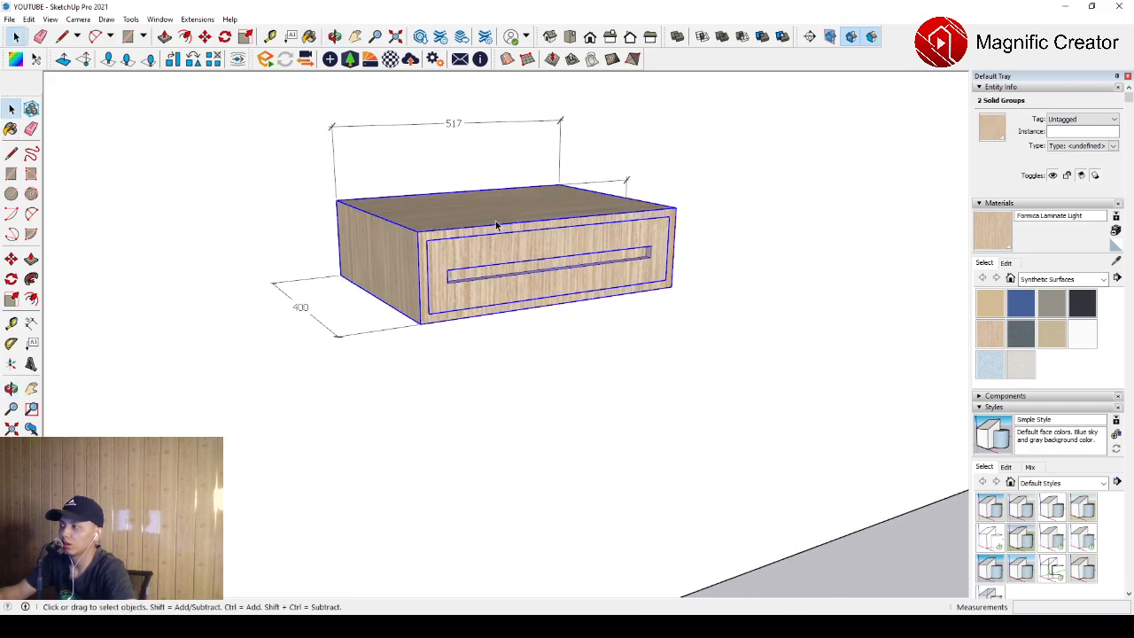
scroll(431, 279, up, 2)
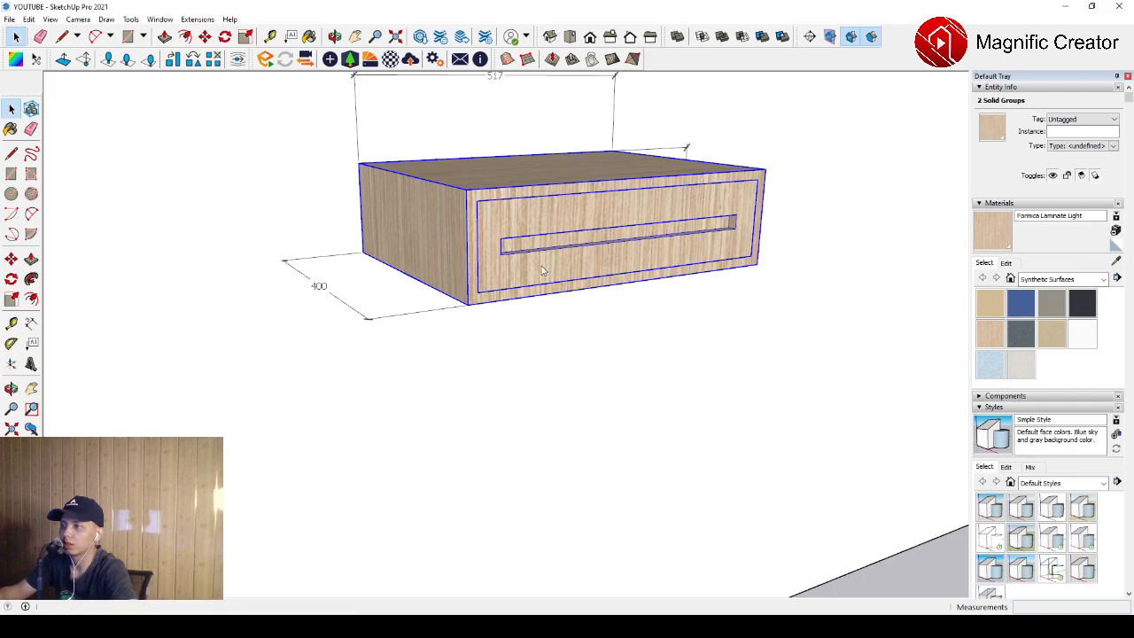
- Copy the grouped drawer box straight down the wall by about 334 mm
click(11, 259)
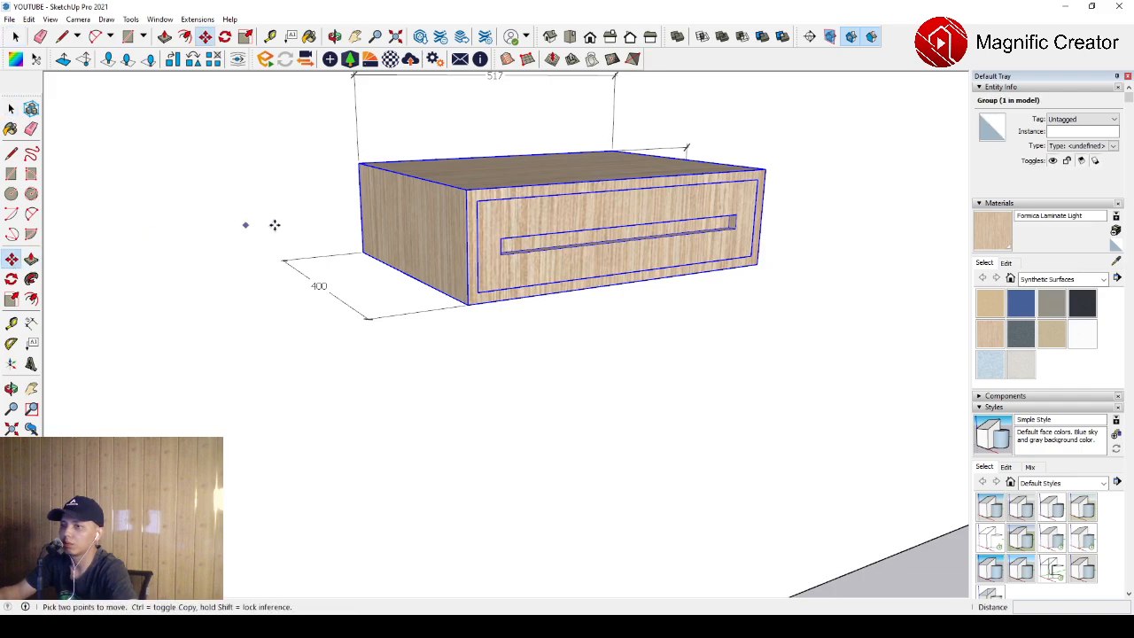
click(359, 164)
key(ctrl)
scroll(361, 204, down, 2)
click(362, 314)
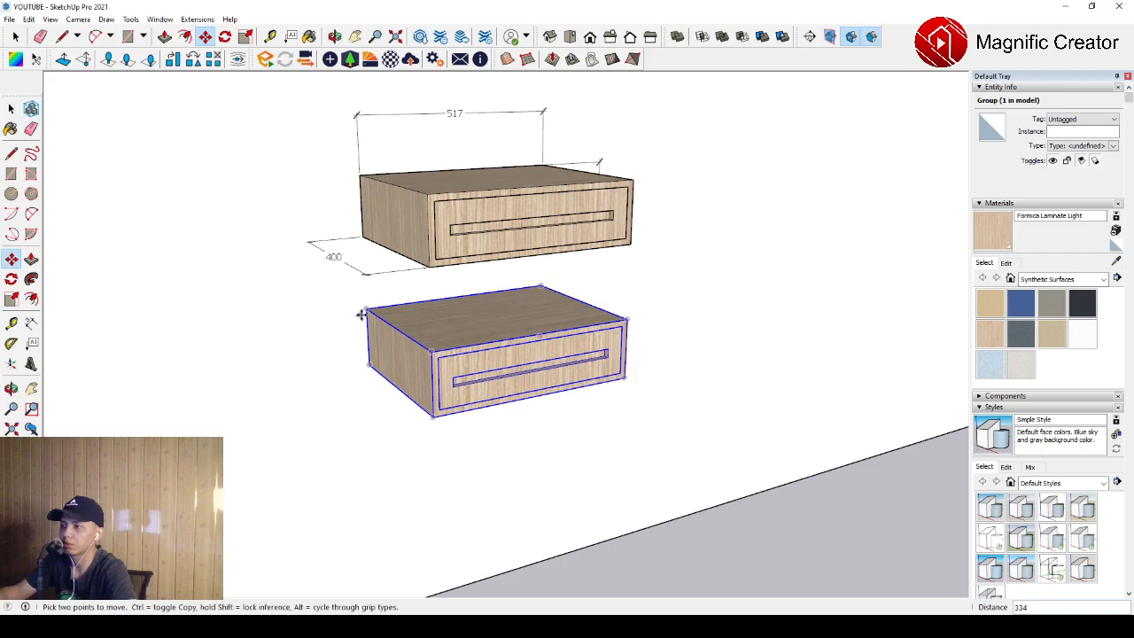
- Copy the second drawer box straight down to make a third, leaving a gap of about 169 mm between them
middle_drag(361, 314, 425, 236)
click(371, 305)
key(ctrl)
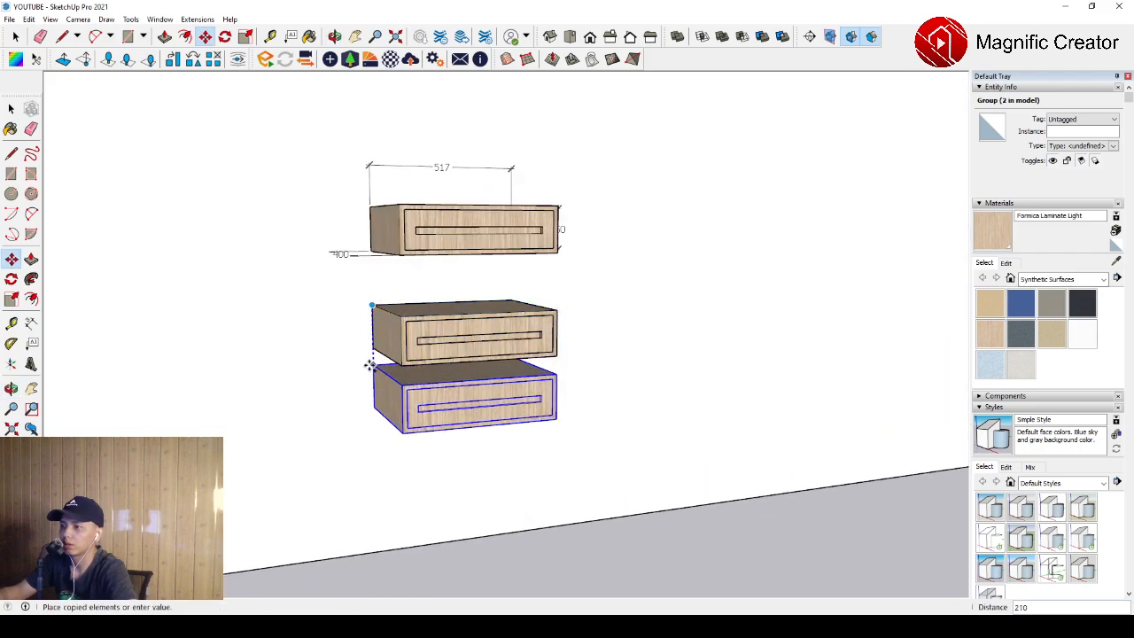
click(373, 395)
key(space)
scroll(532, 312, down, 3)
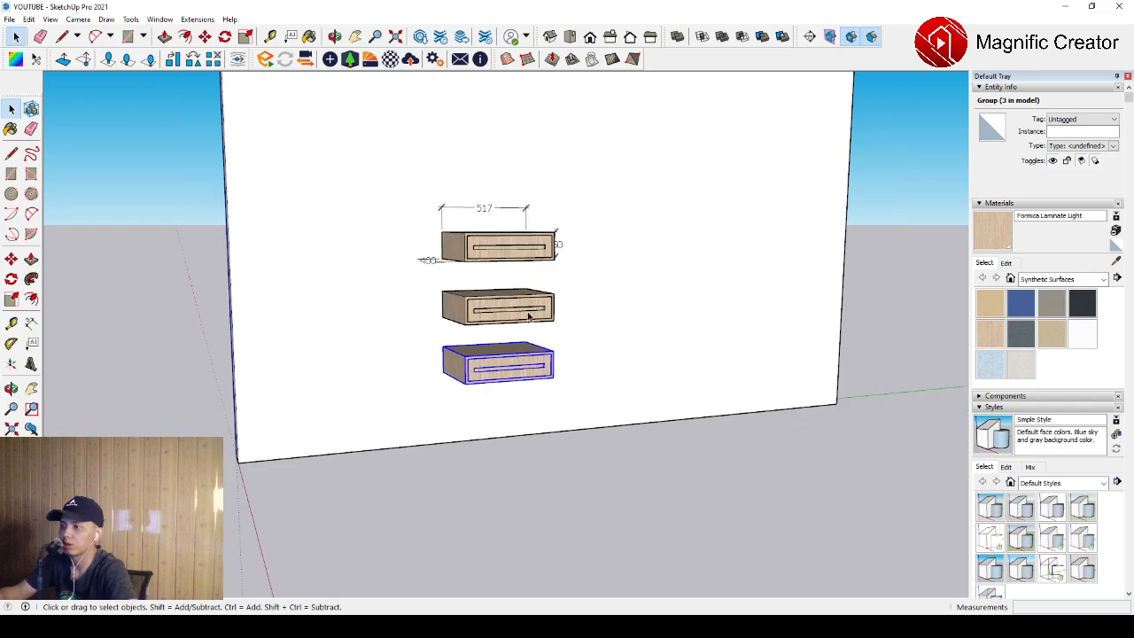
- Draw a long, low rectangle on the wall along the floor line beneath the drawer boxes
middle_drag(531, 315, 567, 355)
scroll(473, 361, up, 1)
middle_drag(473, 362, 451, 342)
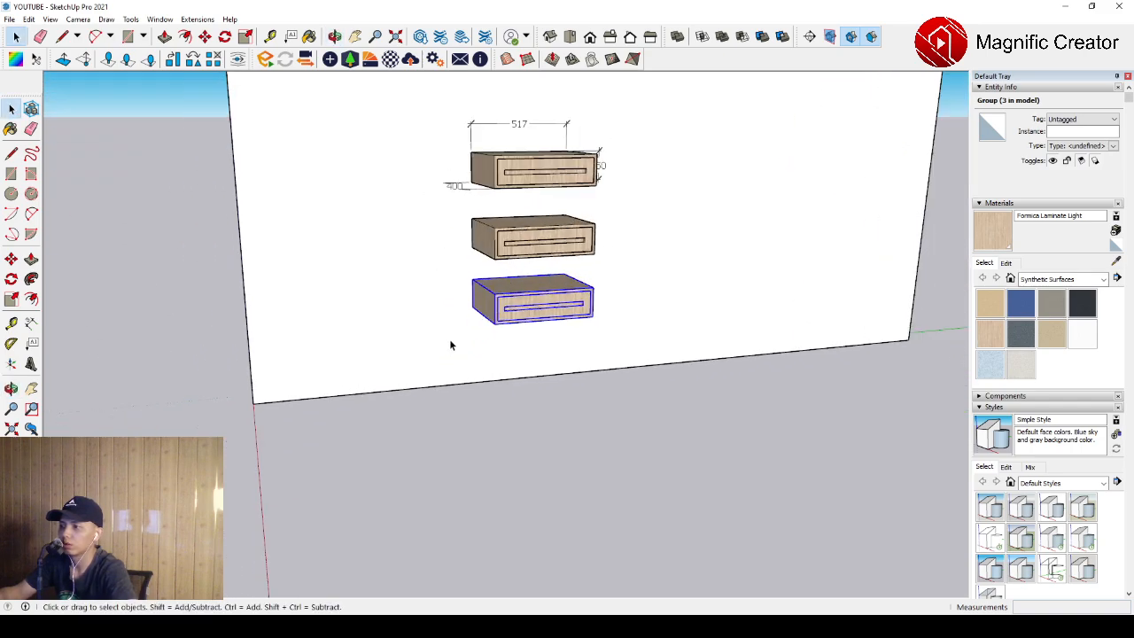
key(r)
click(346, 394)
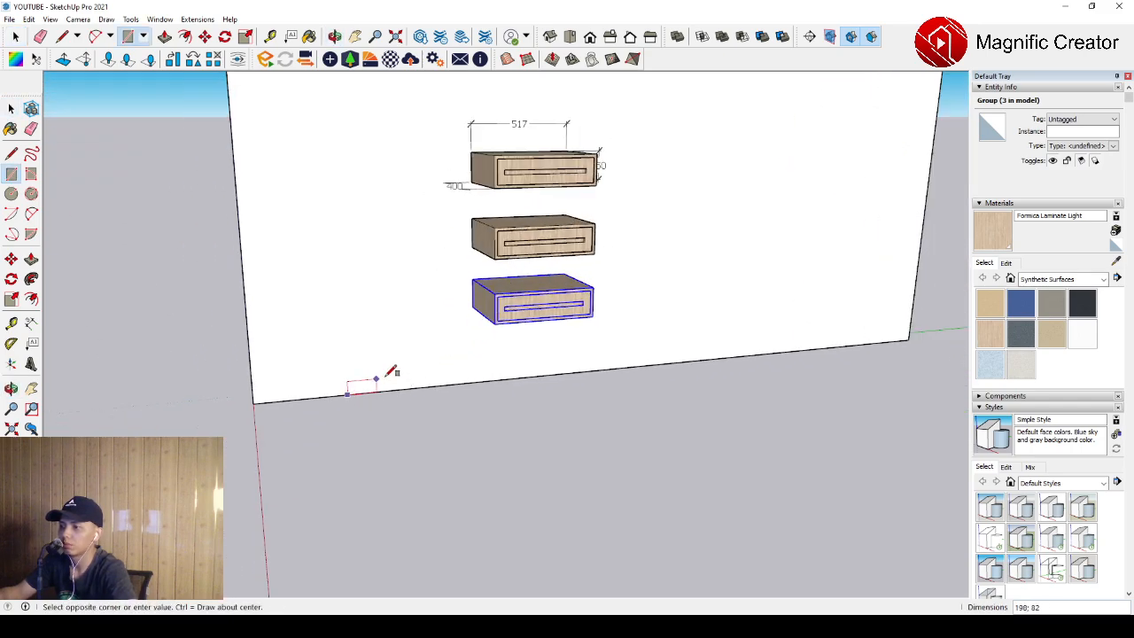
click(703, 311)
key(space)
- Extrude the long rectangle about 279 mm out from the wall to form a base cabinet
scroll(352, 349, up, 1)
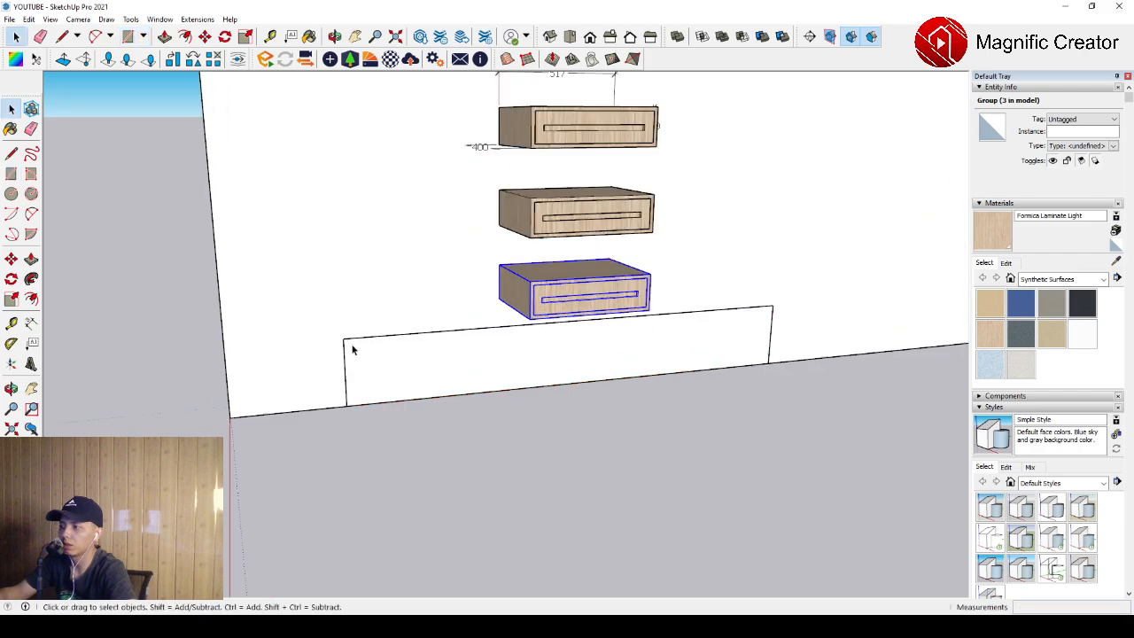
middle_drag(352, 349, 449, 369)
key(p)
click(454, 348)
click(486, 388)
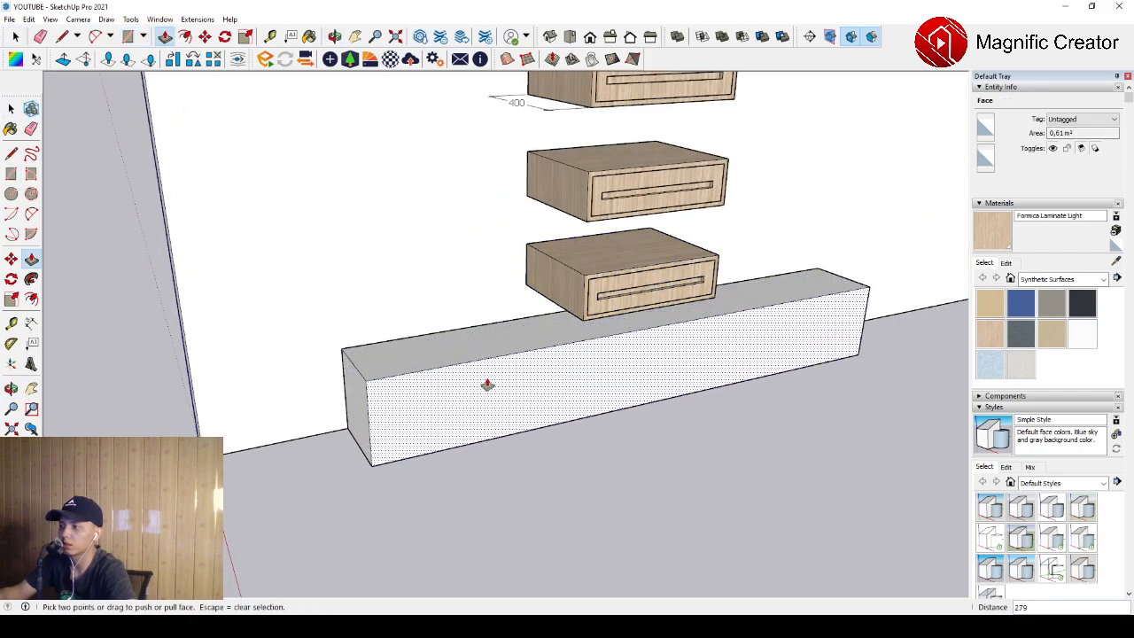
- Group the base cabinet's geometry and paint the group with Formica Laminate Light
key(space)
triple_click(550, 366)
click(591, 466)
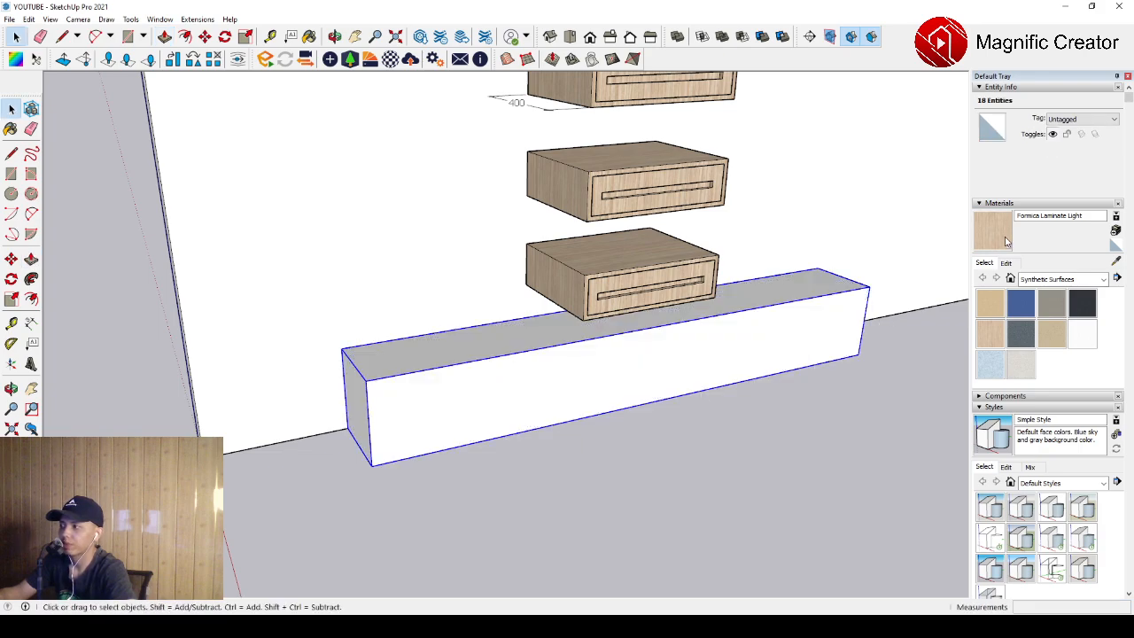
key(b)
click(788, 345)
key(space)
scroll(793, 321, down, 1)
mouse_move(793, 322)
middle_down()
mouse_move(568, 359)
mouse_move(417, 346)
middle_up()
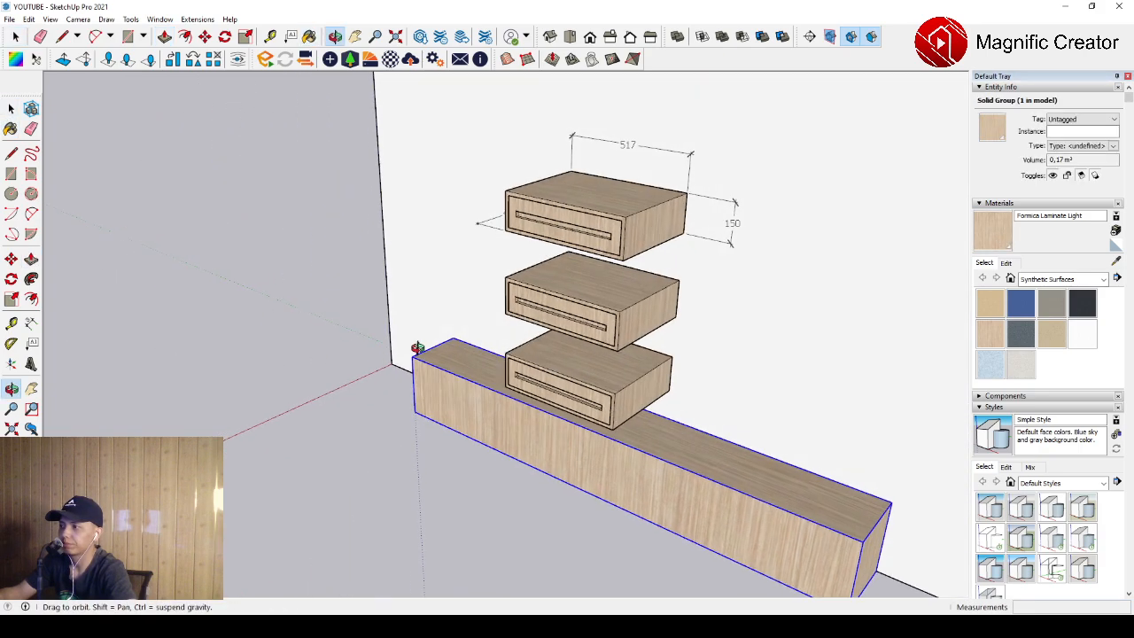
scroll(429, 339, up, 1)
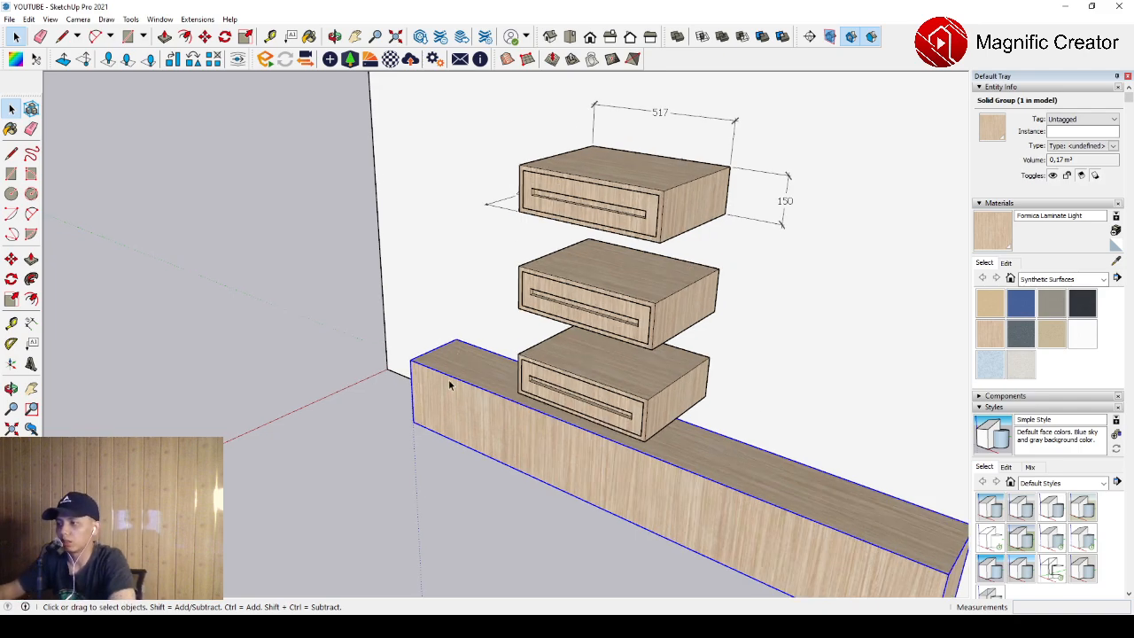
- Dimension the middle drawer front's width and its handle slot's length, placing both dimensions above the box
scroll(542, 383, down, 3)
middle_drag(588, 382, 703, 346)
scroll(556, 312, up, 3)
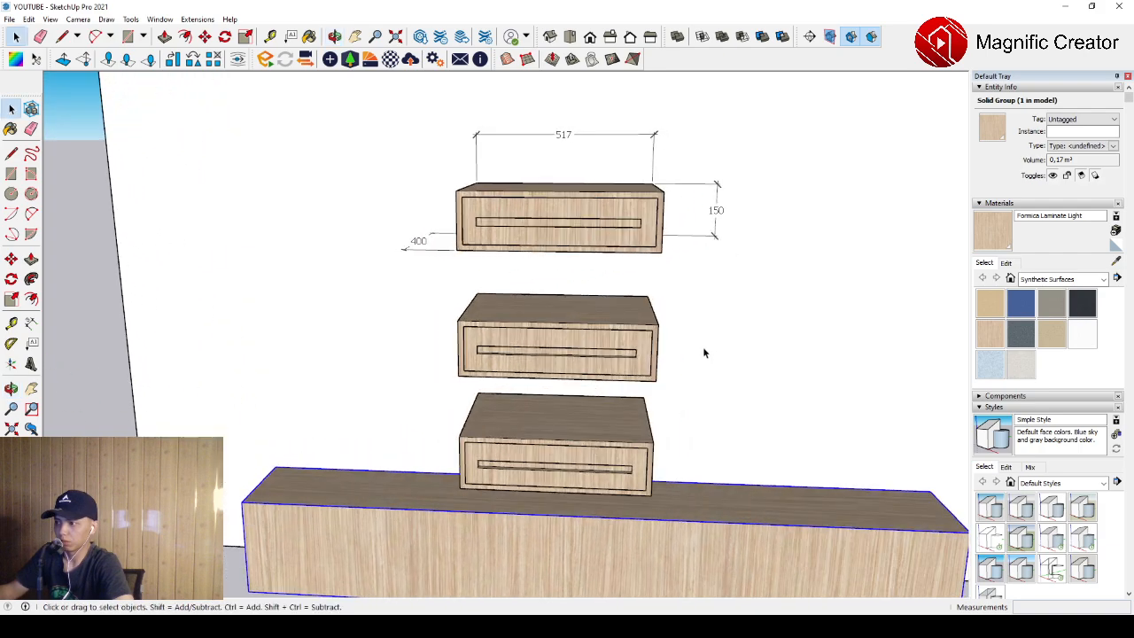
middle_drag(416, 340, 384, 327)
scroll(580, 331, up, 2)
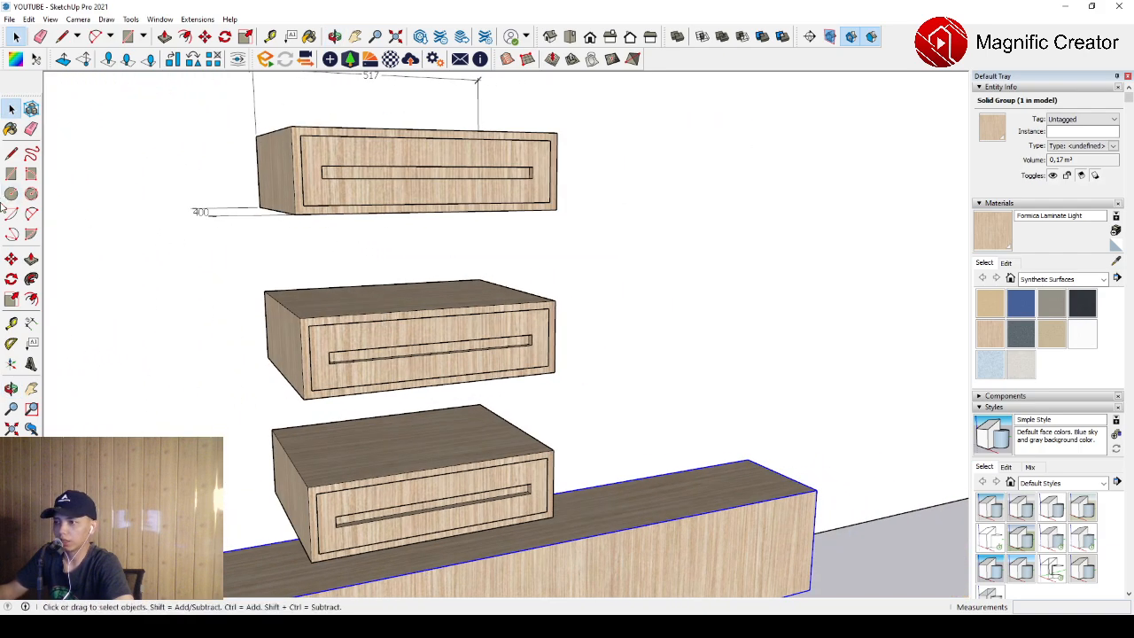
click(30, 323)
scroll(306, 329, up, 2)
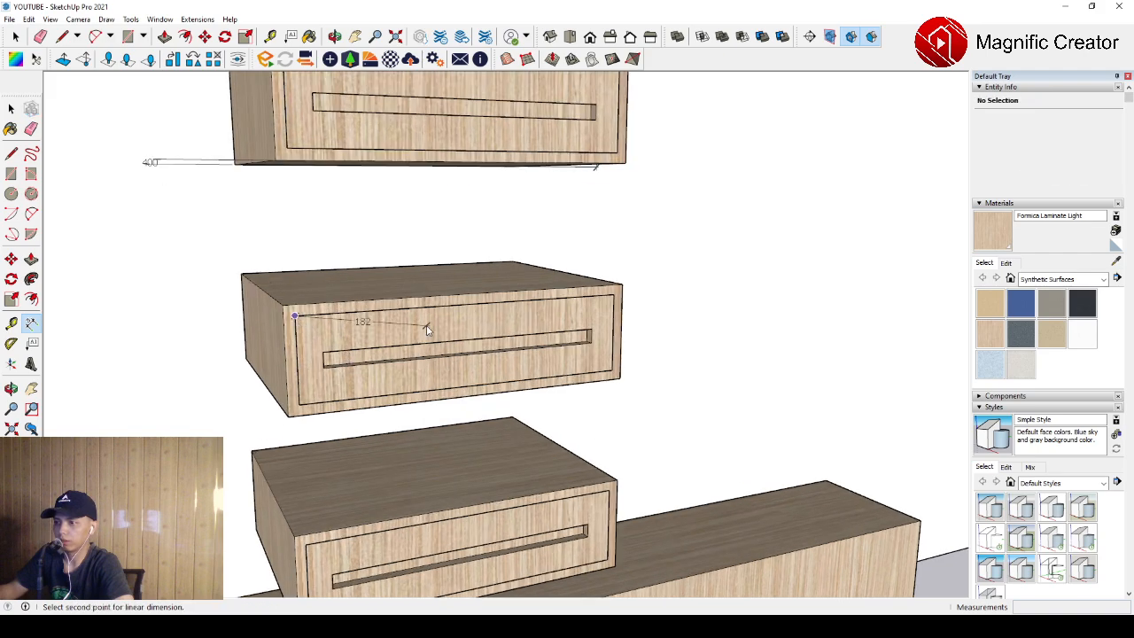
click(617, 218)
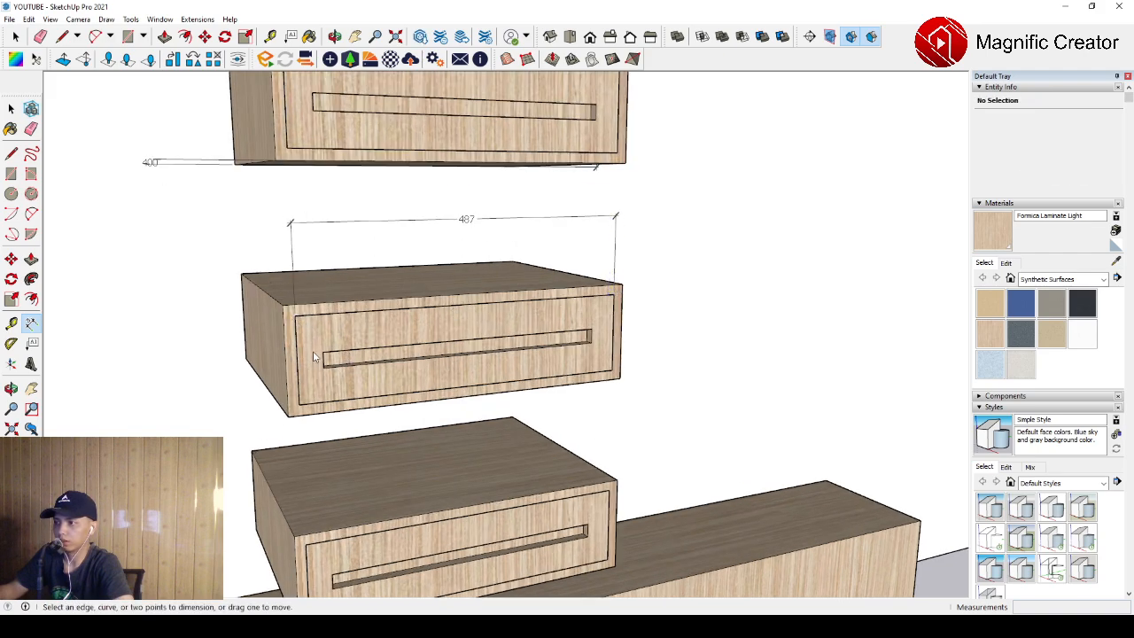
click(594, 252)
key(space)
middle_drag(567, 258, 456, 277)
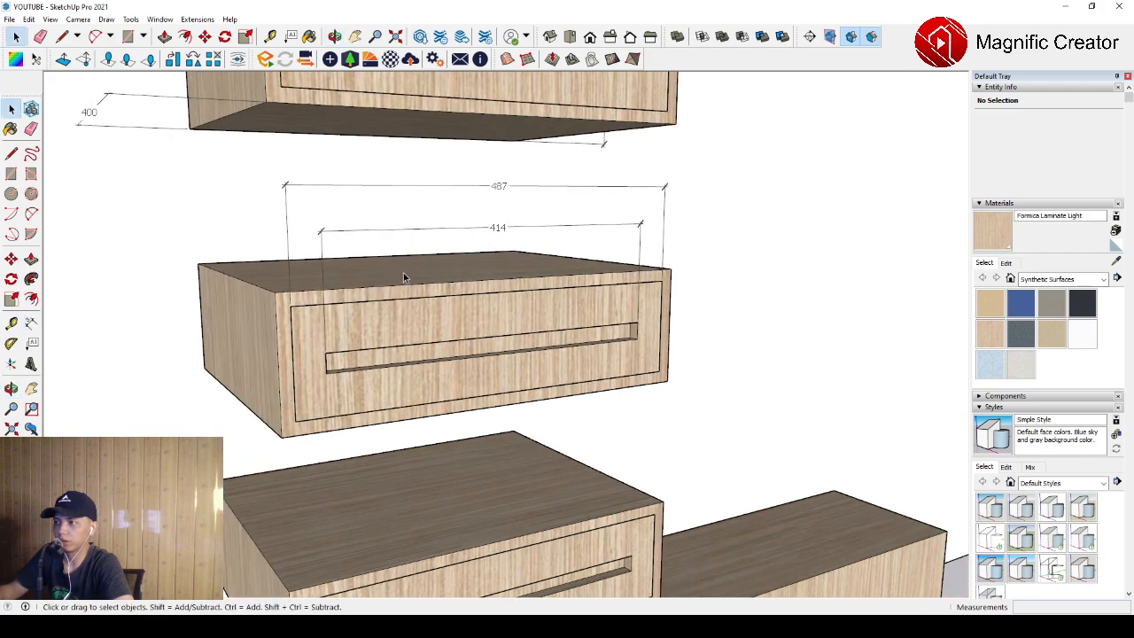
- Dimension the middle drawer front's height, placing the dimension beside the box
scroll(446, 353, down, 5)
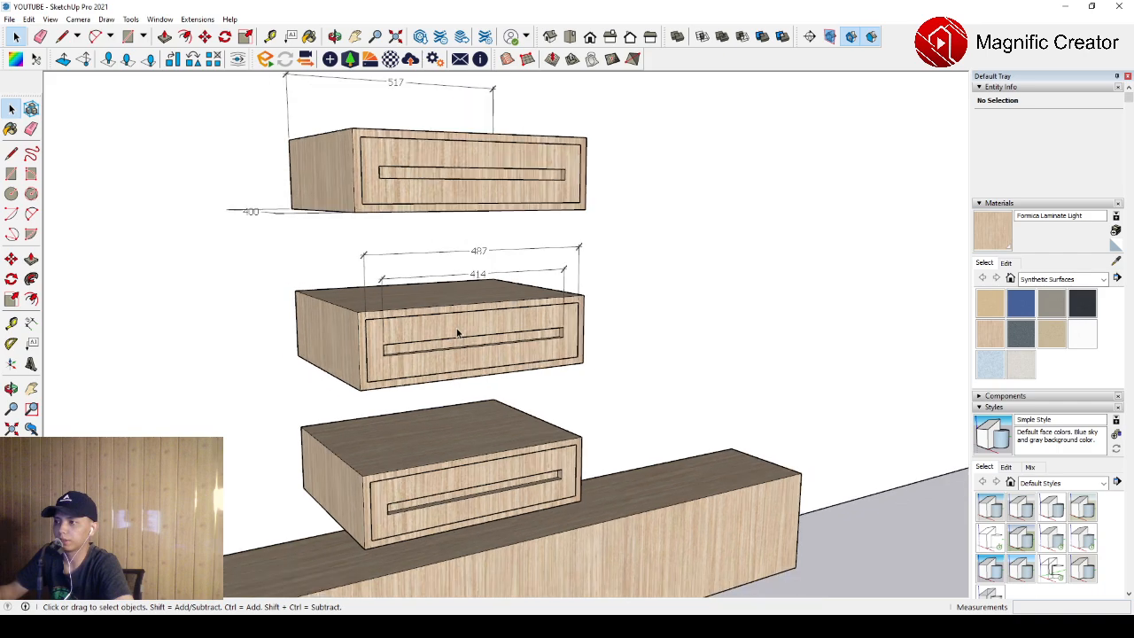
middle_drag(456, 328, 173, 334)
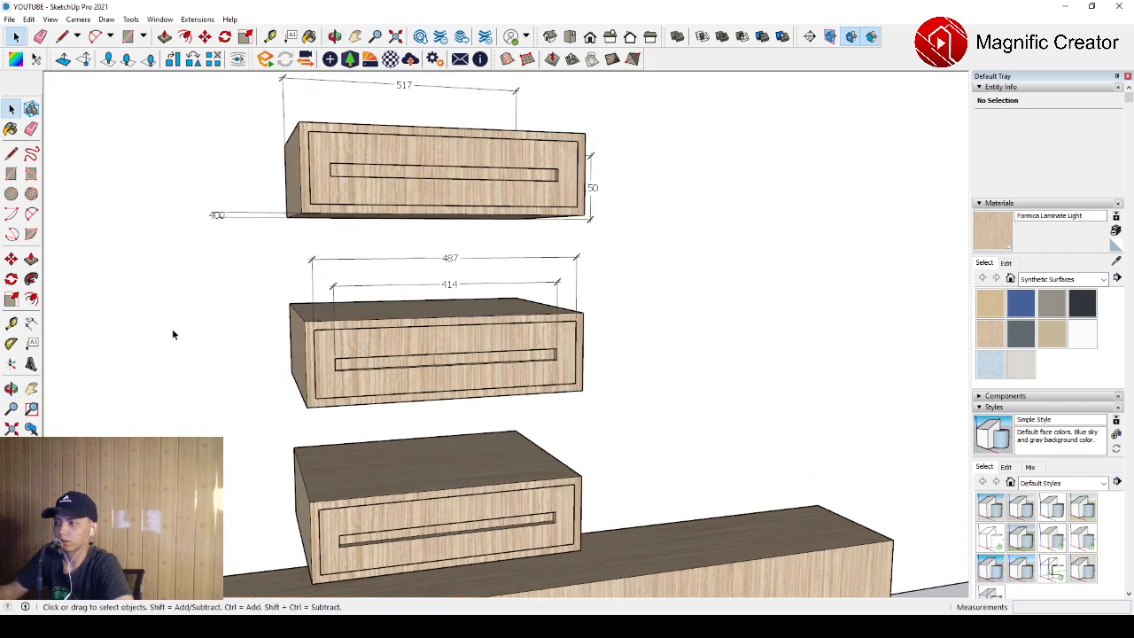
scroll(522, 329, up, 2)
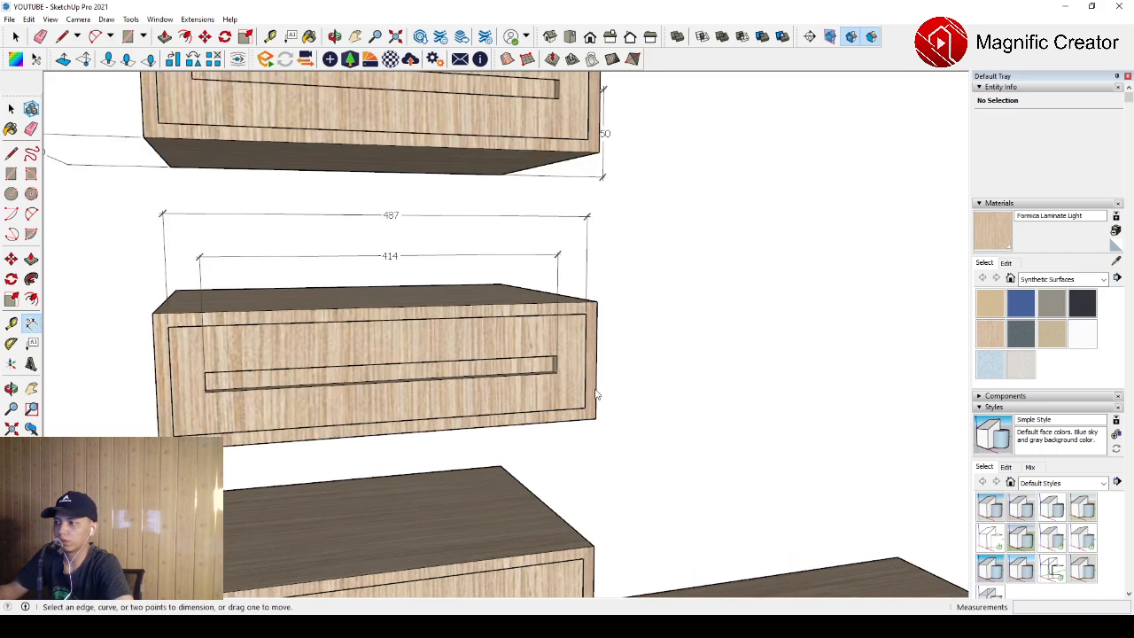
click(690, 321)
scroll(559, 337, down, 3)
mouse_move(559, 336)
middle_down()
mouse_move(435, 360)
mouse_move(468, 372)
mouse_move(519, 435)
mouse_move(367, 311)
mouse_move(524, 321)
mouse_move(520, 254)
mouse_move(561, 341)
middle_up()
key(space)
- Dimension the vertical gap between the middle and lowest drawer boxes, placing the dimension beside them
scroll(532, 358, down, 1)
scroll(386, 341, up, 3)
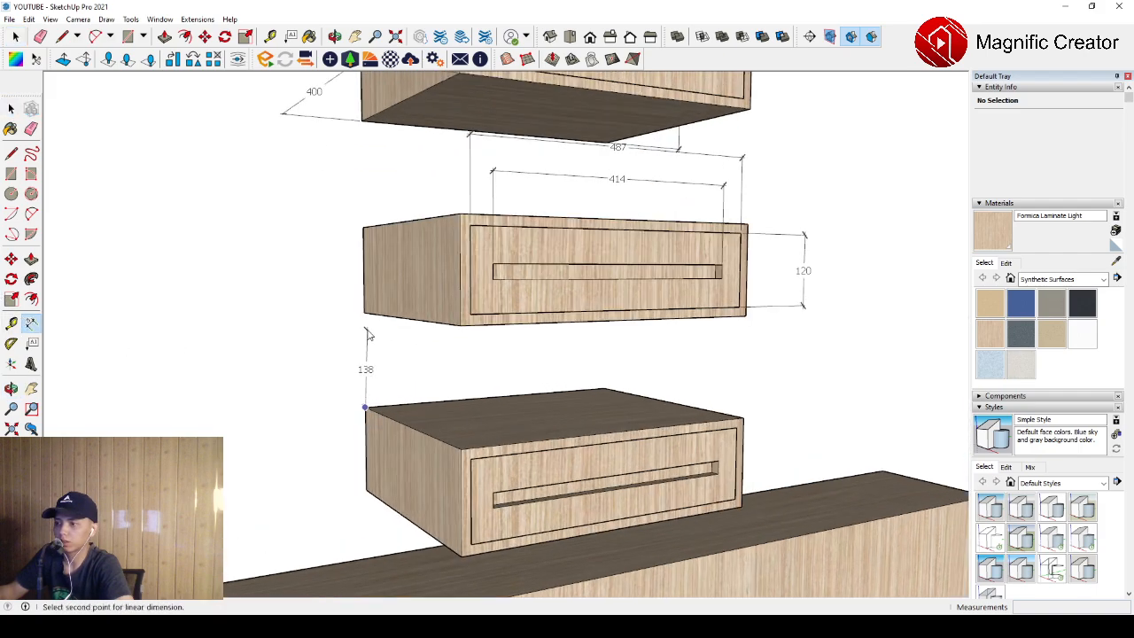
click(302, 331)
scroll(310, 330, down, 4)
key(space)
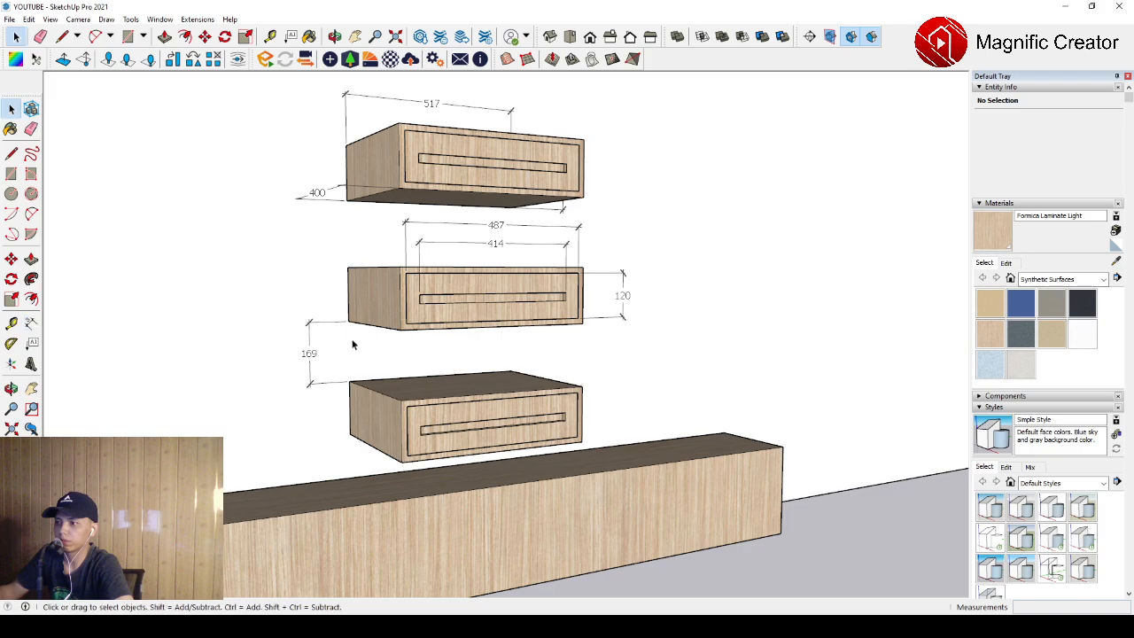
middle_drag(351, 337, 411, 222)
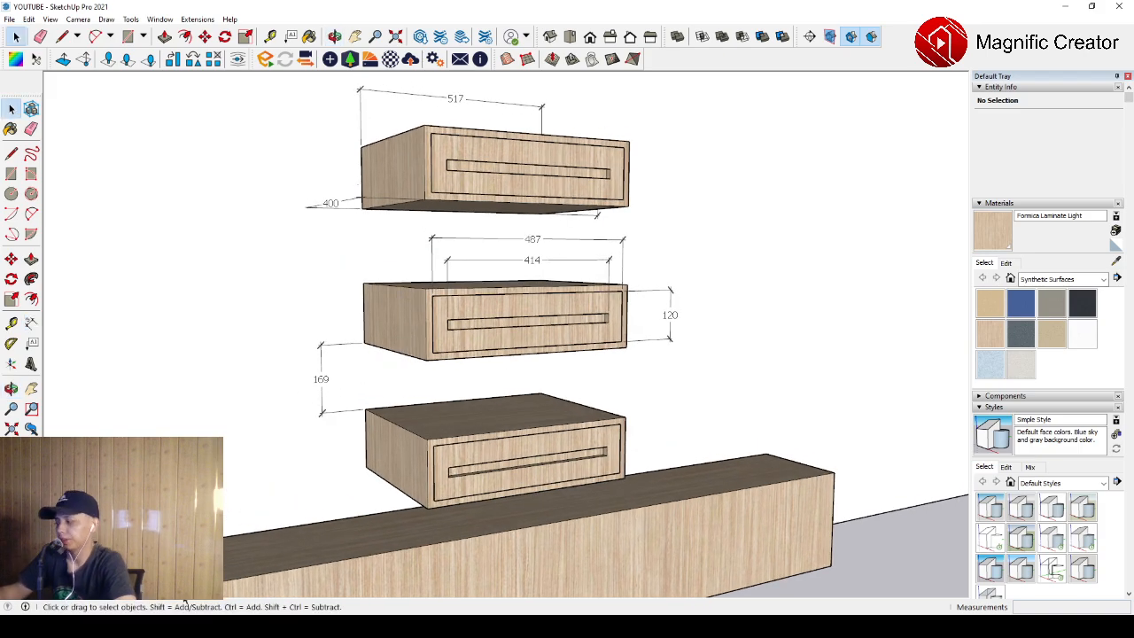
middle_drag(620, 398, 327, 407)
scroll(468, 374, up, 3)
shift+middle_drag(468, 370, 641, 512)
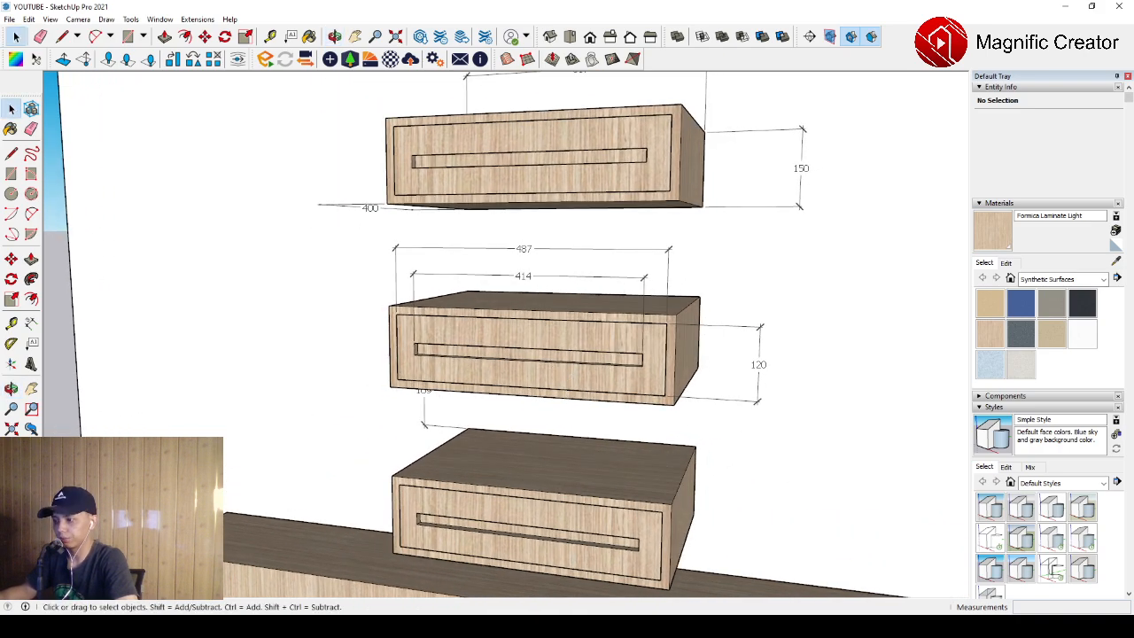